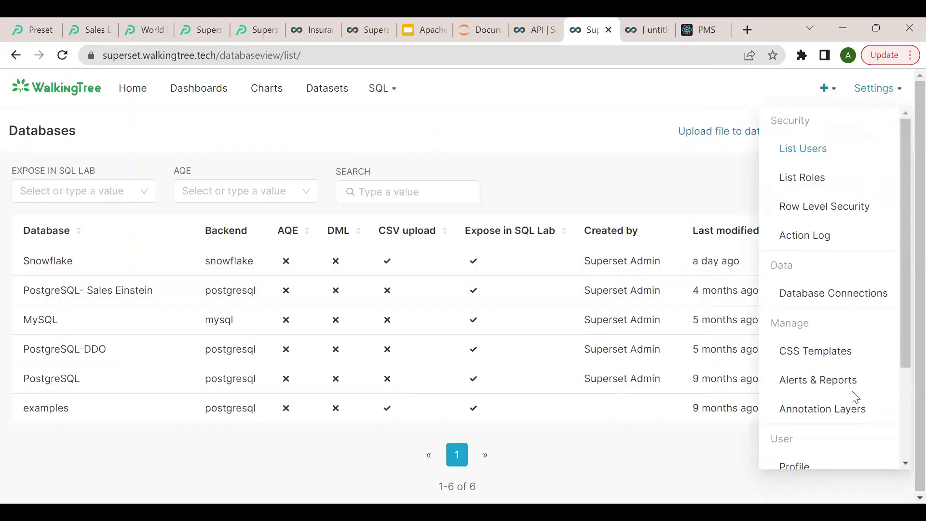
- Log out of the current session and sign back in with the account credentials
{"action": "scroll", "coordinate": [905, 410], "scroll_direction": "down", "scroll_amount": 3}
{"action": "left_click", "coordinate": [815, 415]}
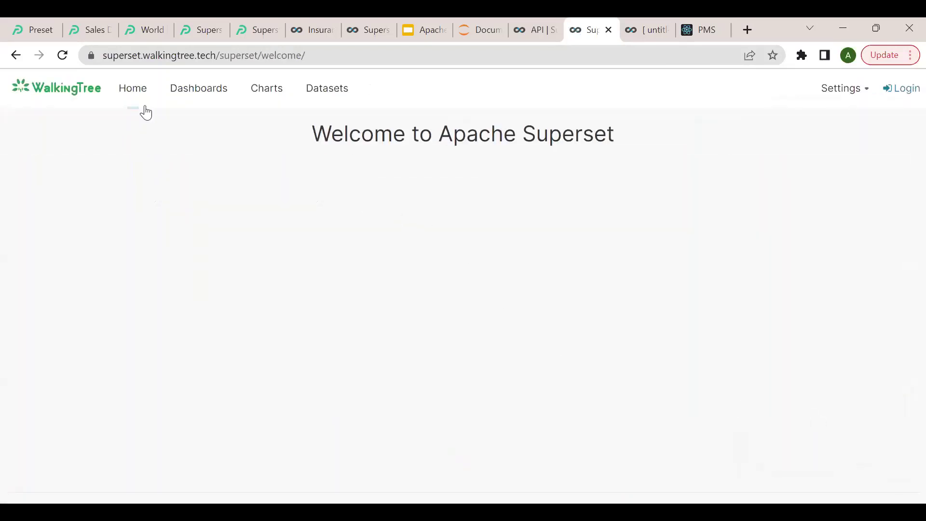
{"action": "left_click", "coordinate": [903, 88]}
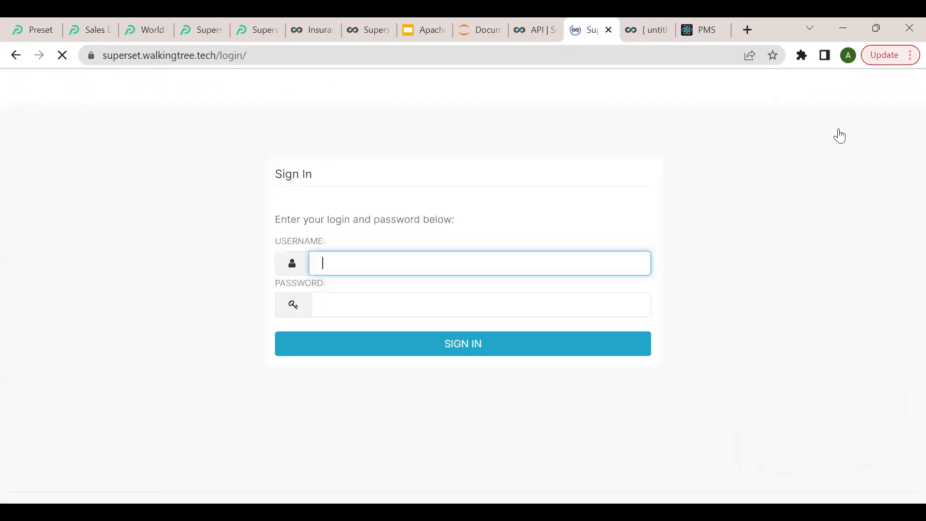
{"action": "left_click", "coordinate": [462, 337]}
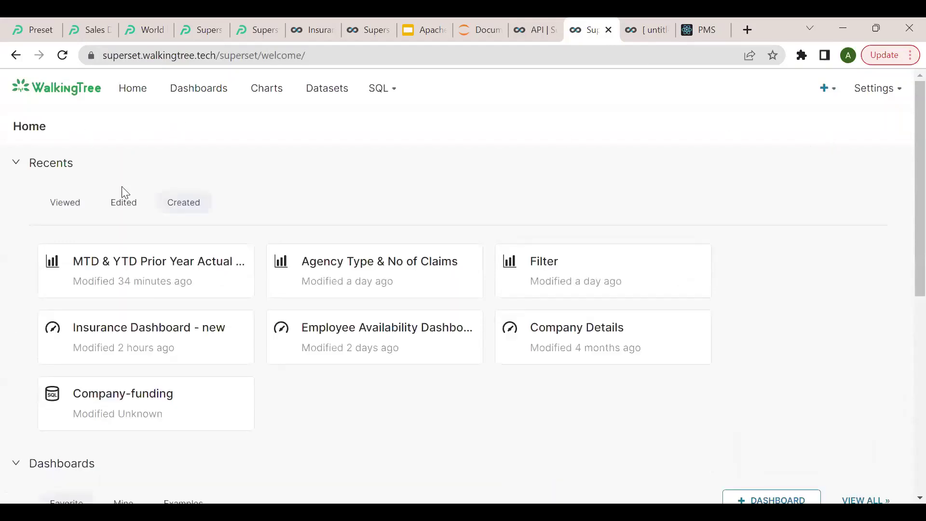
- View the dashboards list and open the database connections list
{"action": "left_click", "coordinate": [183, 103]}
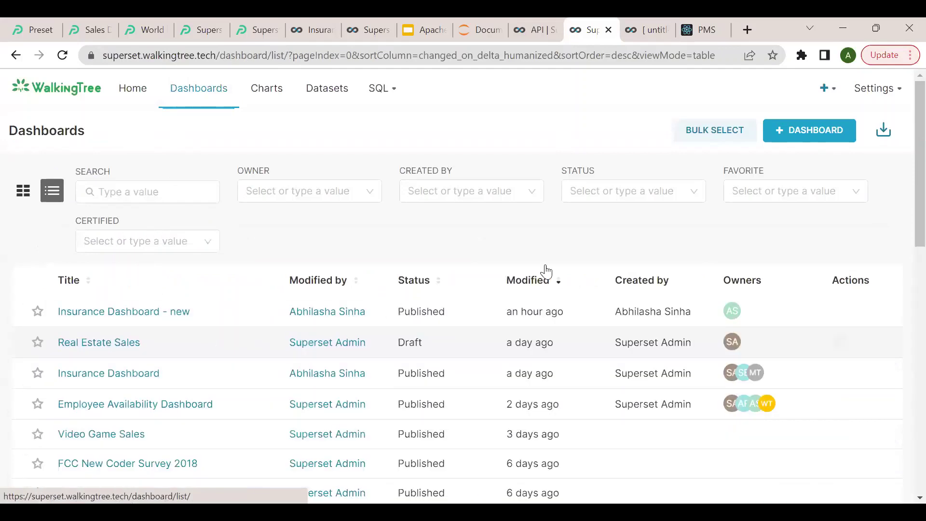
{"action": "mouse_move", "coordinate": [884, 91]}
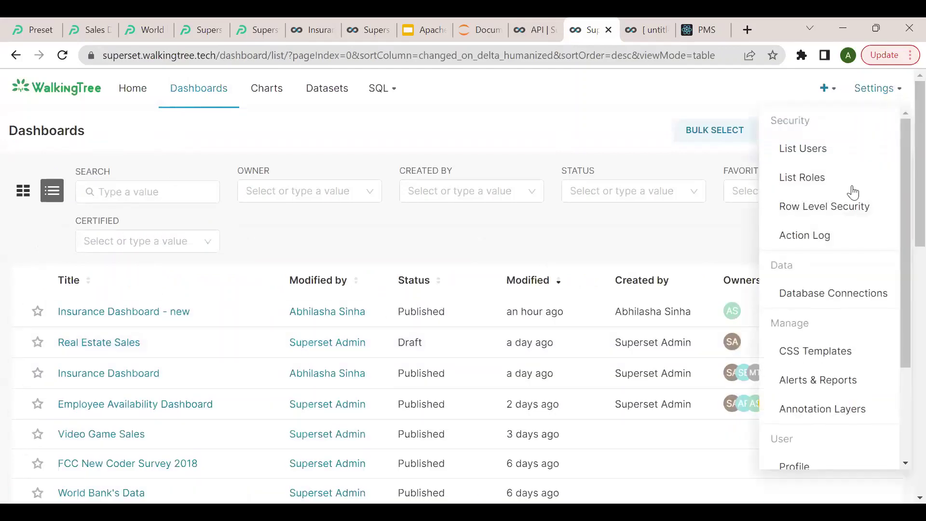
{"action": "left_click", "coordinate": [834, 295]}
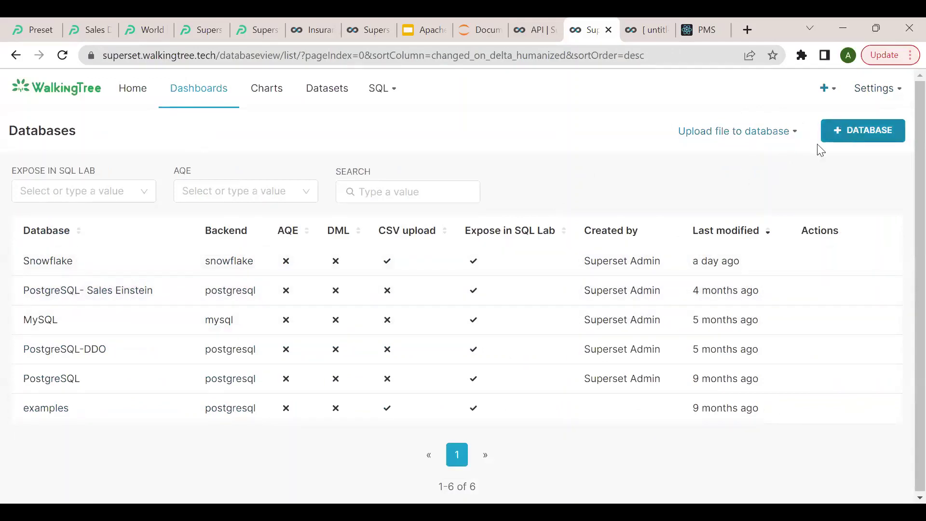
- Start connecting a new database, examine the offered database types and the supported databases list, and close the dialog without connecting
{"action": "left_click", "coordinate": [855, 137]}
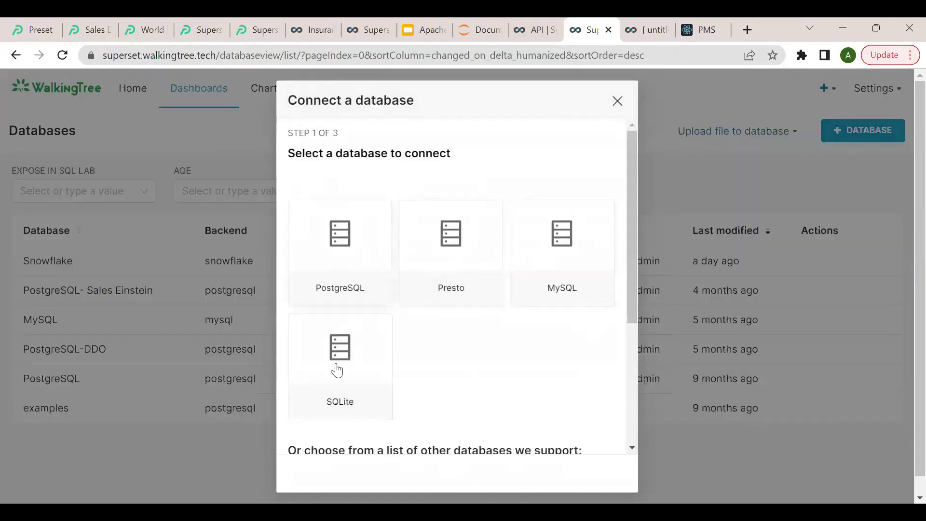
{"action": "left_click_drag", "start_coordinate": [631, 250], "coordinate": [626, 271]}
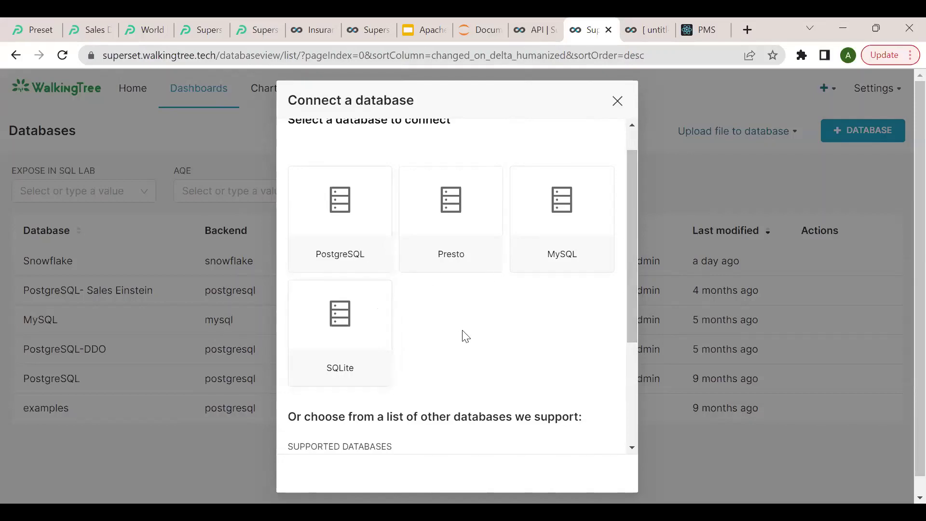
{"action": "left_click_drag", "start_coordinate": [634, 310], "coordinate": [630, 381]}
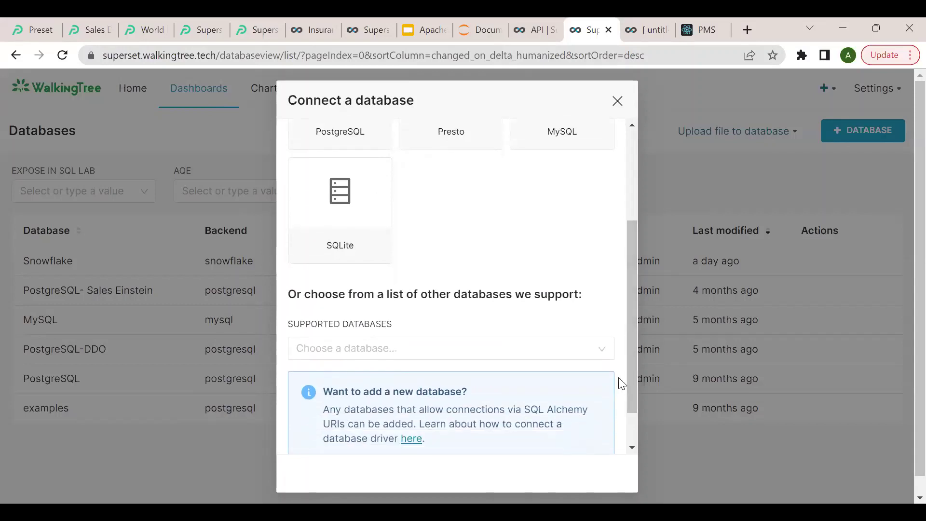
{"action": "left_click", "coordinate": [597, 351]}
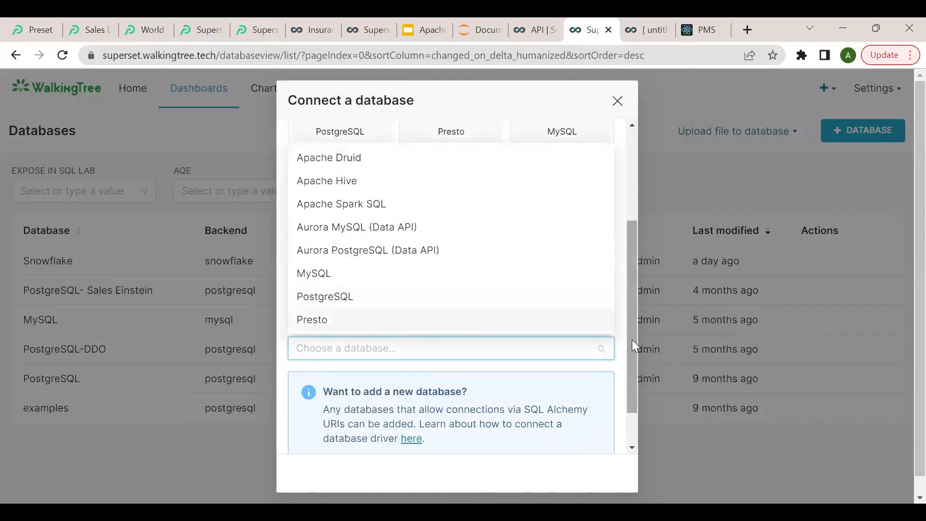
{"action": "left_click_drag", "start_coordinate": [632, 344], "coordinate": [631, 391]}
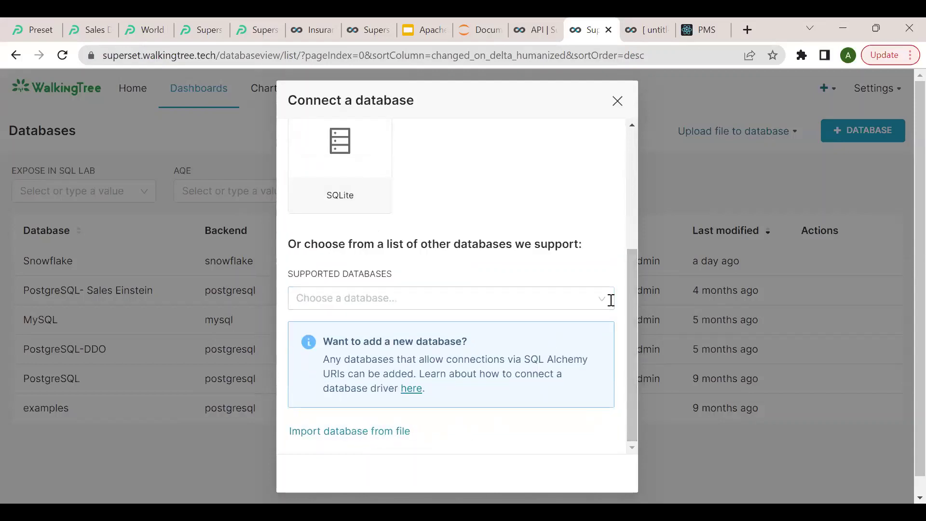
{"action": "left_click", "coordinate": [616, 101]}
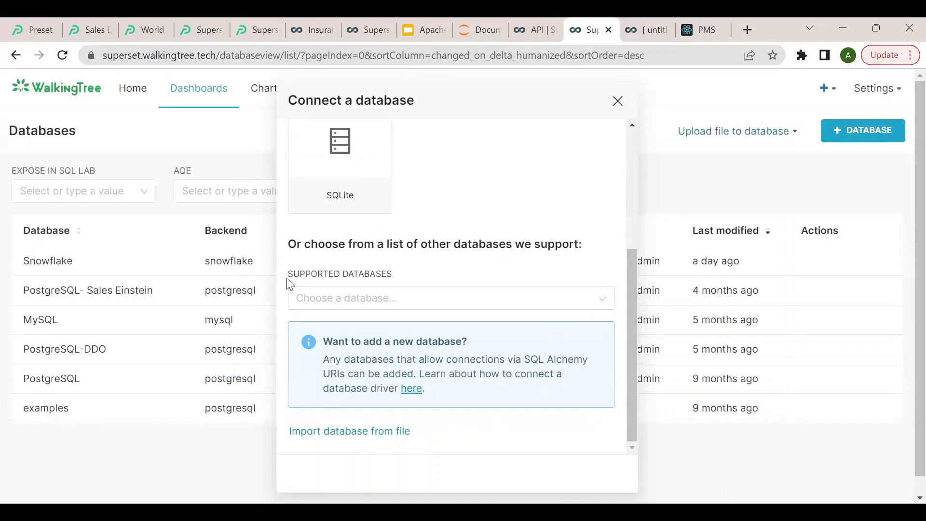
- Open the Snowflake database for editing, try to test and save its SQLAlchemy connection, and close the dialog
{"action": "left_click", "coordinate": [854, 262]}
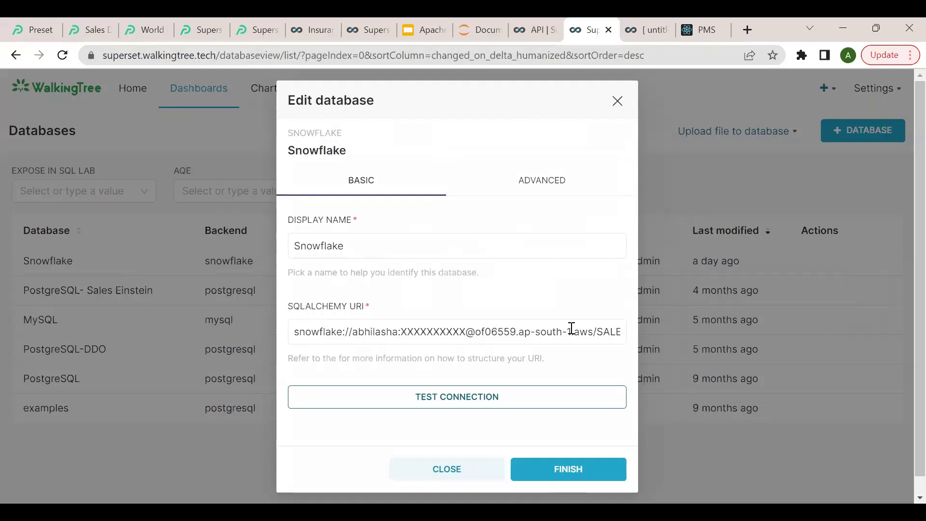
{"action": "double_click", "coordinate": [310, 304]}
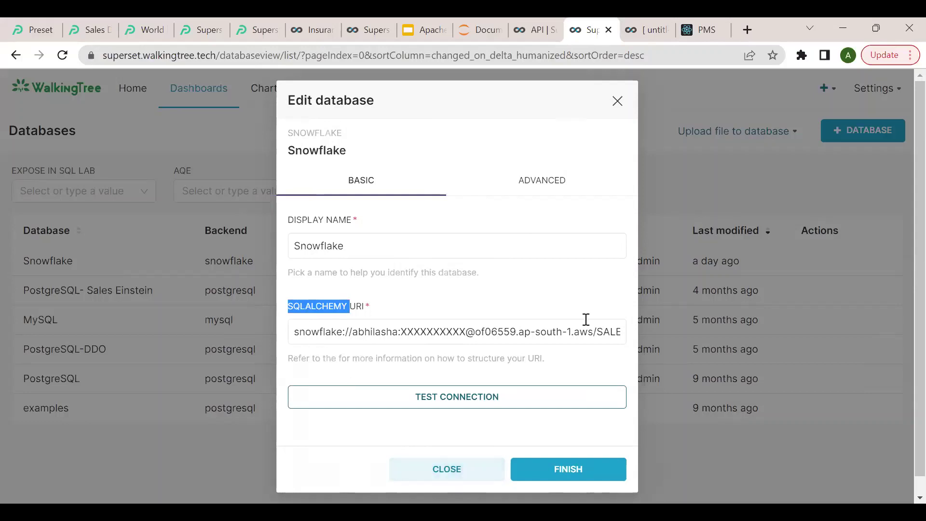
{"action": "left_click", "coordinate": [443, 400]}
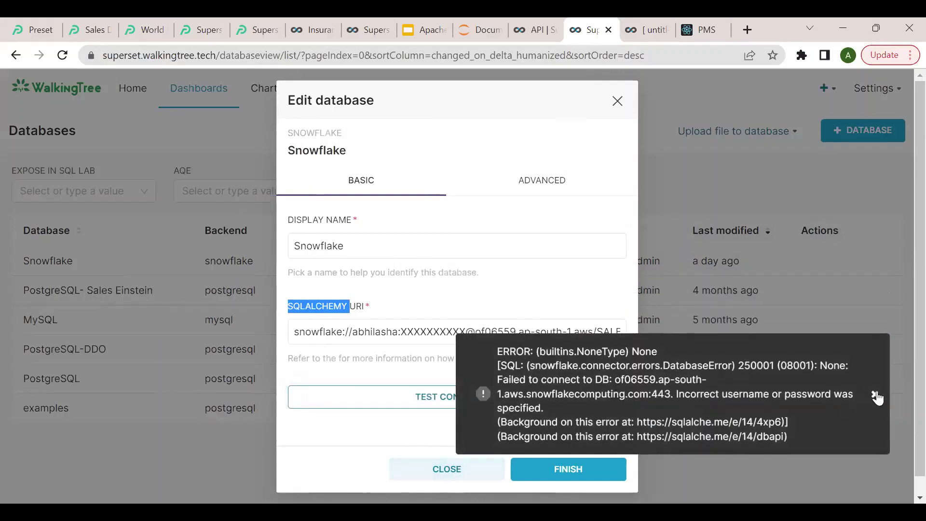
{"action": "left_click", "coordinate": [875, 394]}
{"action": "left_click", "coordinate": [573, 469]}
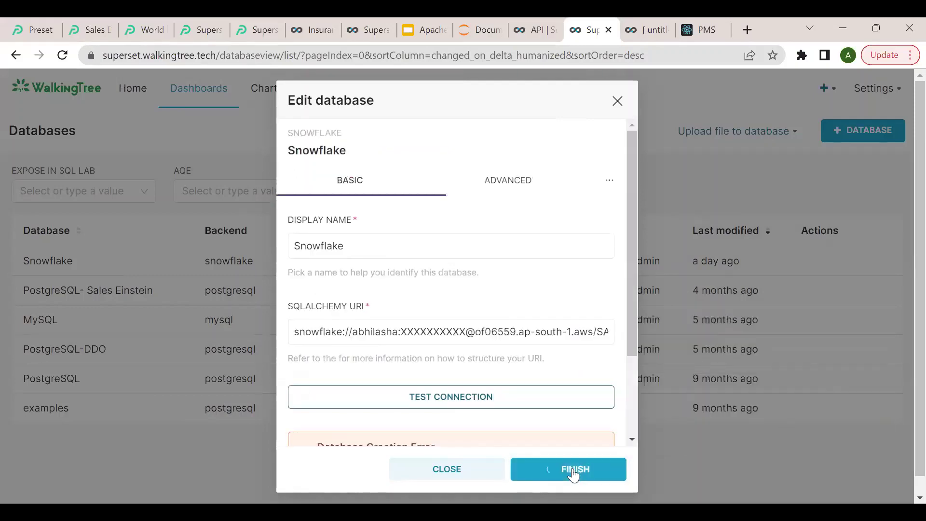
{"action": "left_click", "coordinate": [617, 100]}
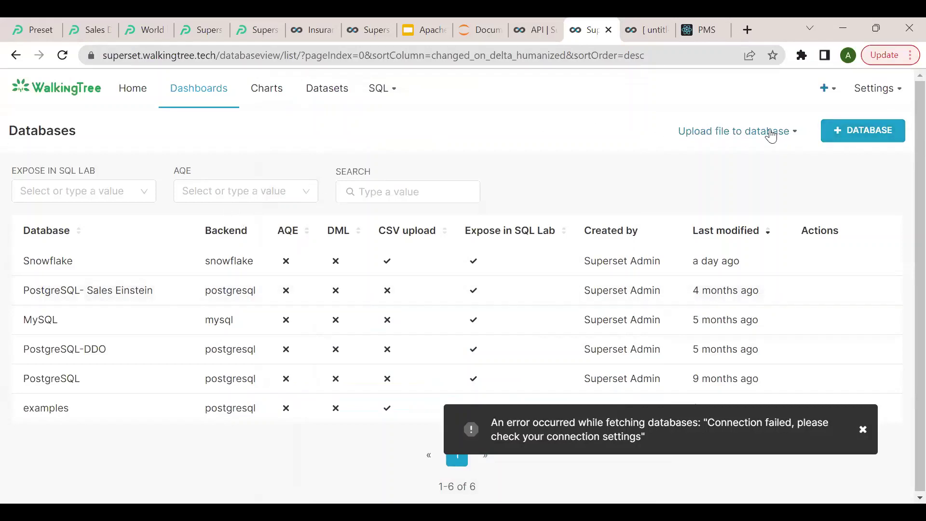
- Open SQL Lab and look through the databases available for Untitled Query 2
{"action": "mouse_move", "coordinate": [770, 138]}
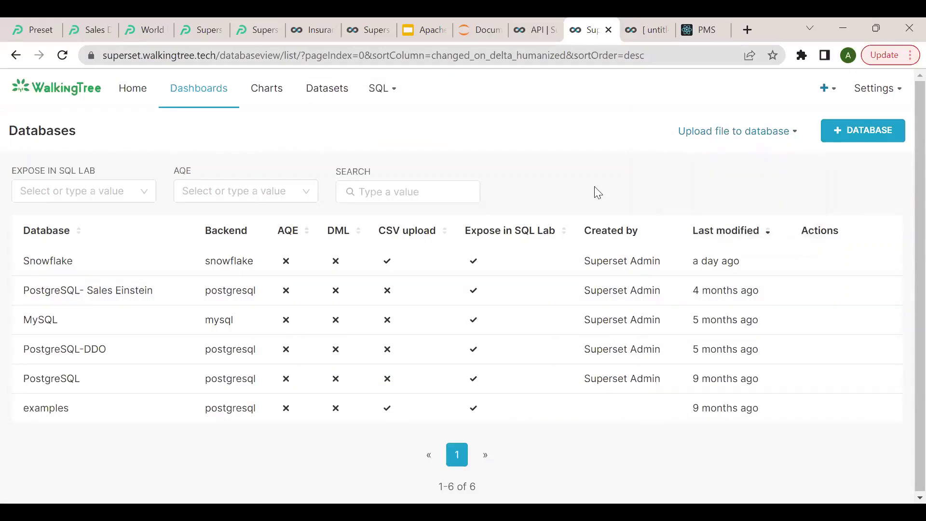
{"action": "mouse_move", "coordinate": [378, 87]}
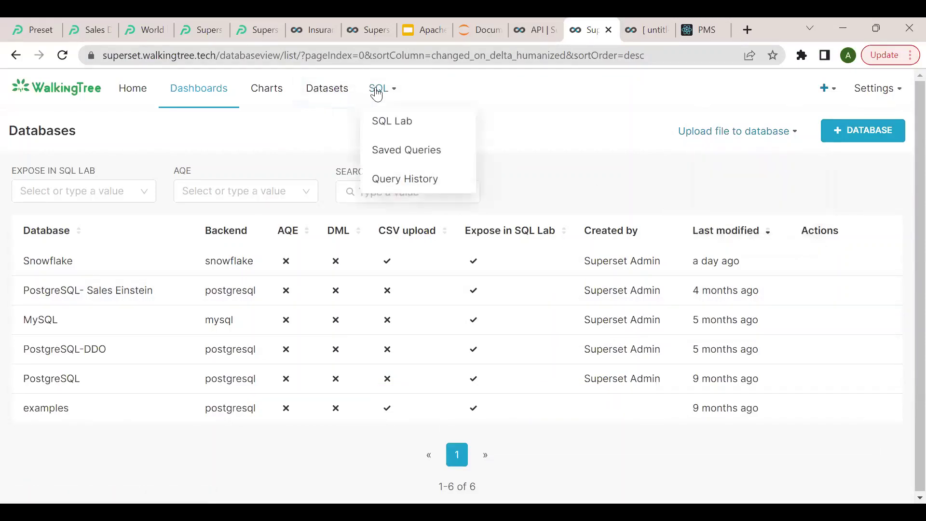
{"action": "left_click", "coordinate": [392, 126]}
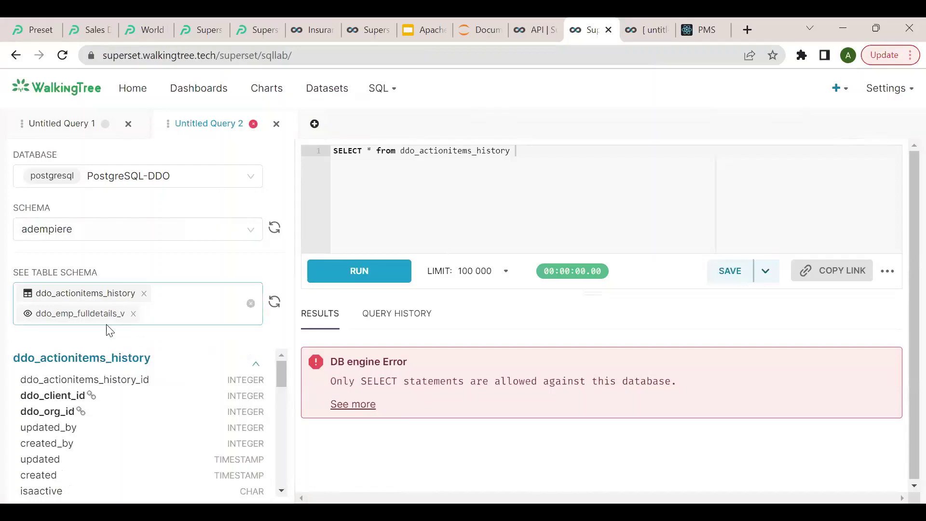
{"action": "left_click", "coordinate": [250, 179]}
{"action": "left_click", "coordinate": [174, 206]}
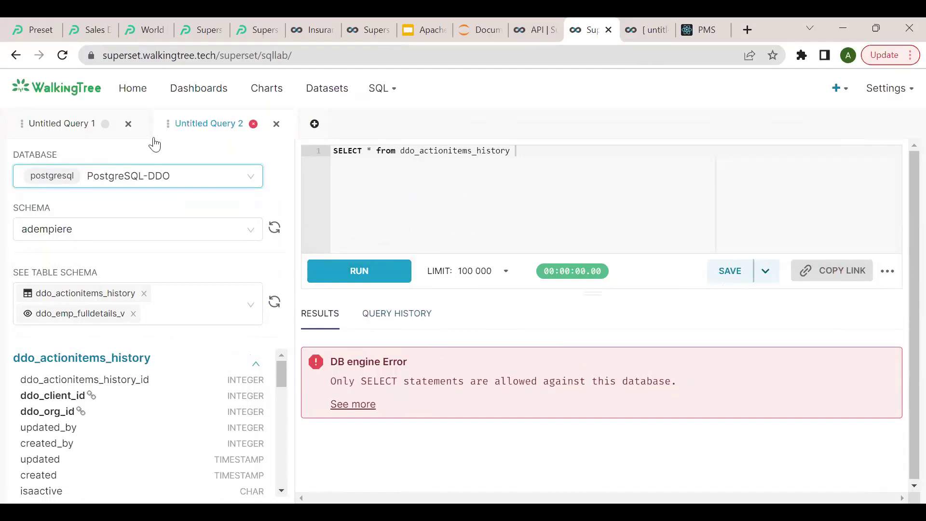
- Run the jobs query in Untitled Query 1 and create a chart from its results
{"action": "left_click", "coordinate": [83, 127]}
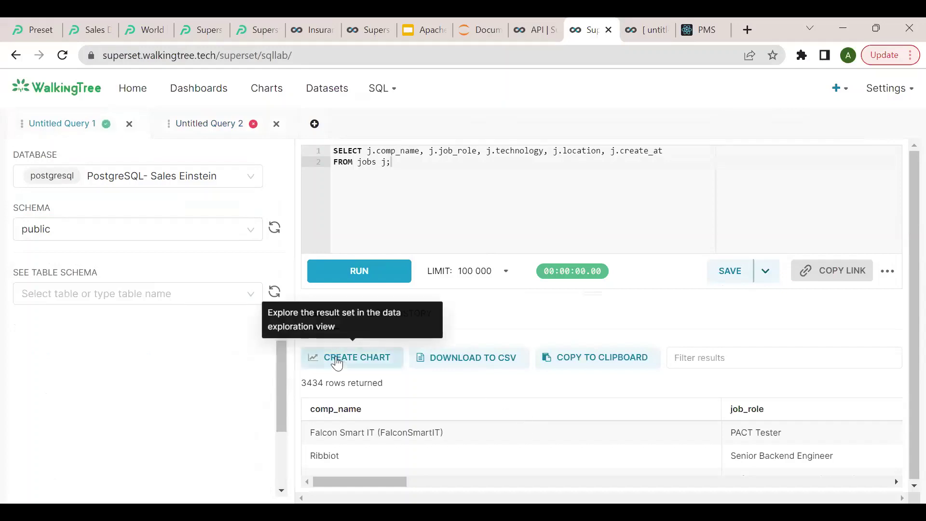
{"action": "left_click", "coordinate": [361, 363]}
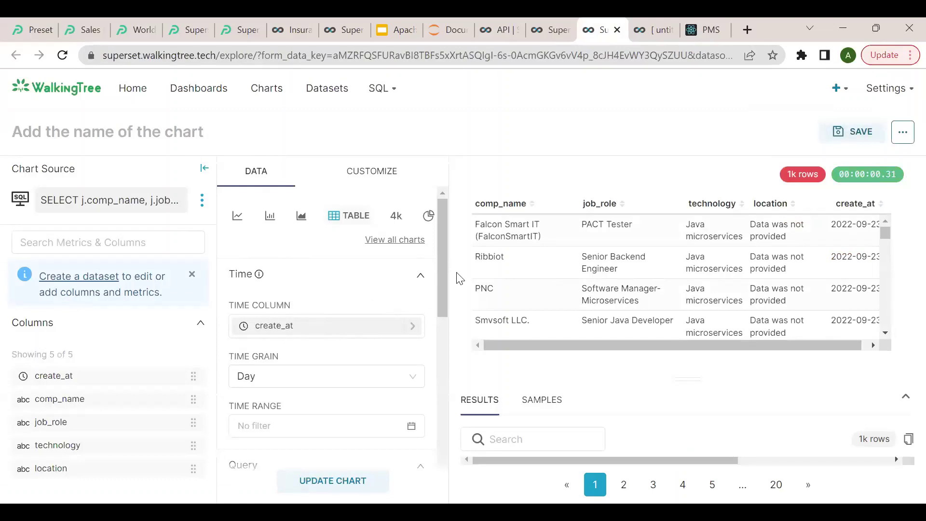
- Examine the table chart's time, query mode, columns, filters, ordering and row limit settings
{"action": "left_click_drag", "start_coordinate": [442, 269], "coordinate": [438, 309]}
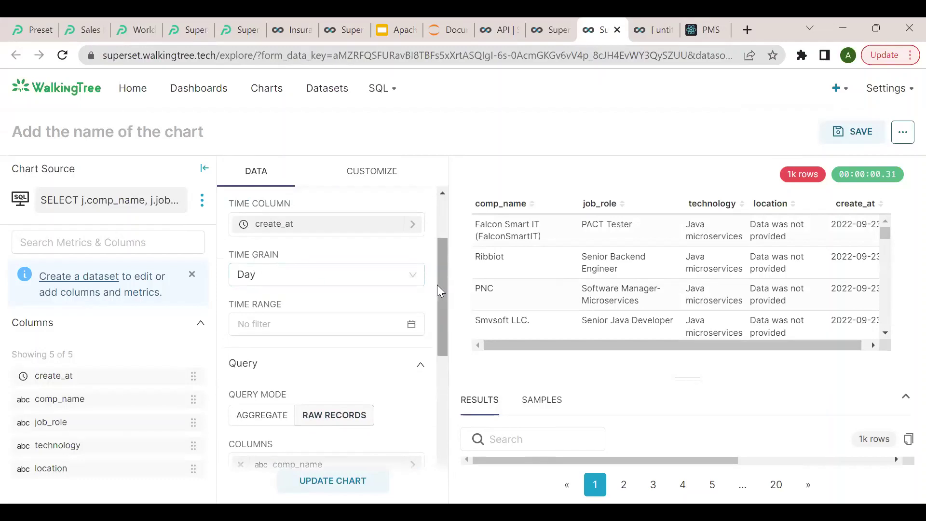
{"action": "scroll", "coordinate": [445, 336], "scroll_direction": "down", "scroll_amount": 4}
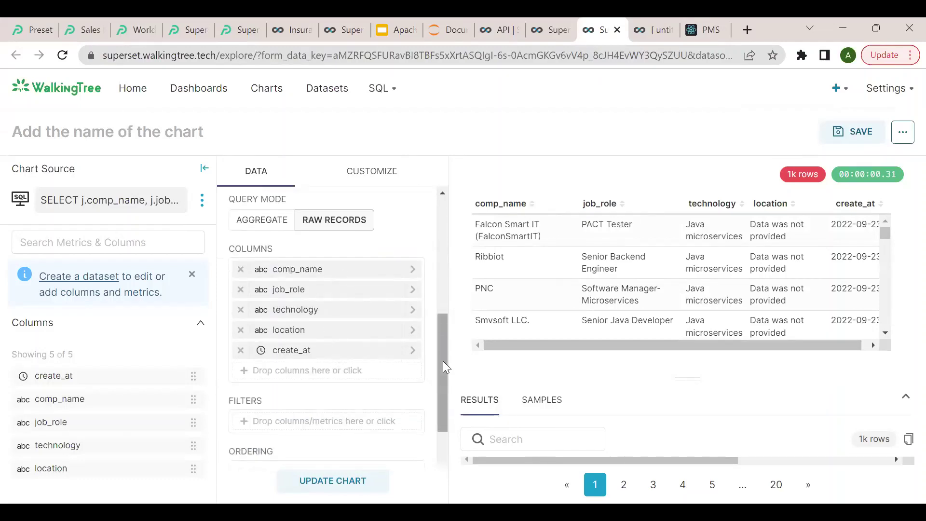
{"action": "scroll", "coordinate": [270, 334], "scroll_direction": "down", "scroll_amount": 2}
{"action": "scroll", "coordinate": [270, 329], "scroll_direction": "down", "scroll_amount": 1}
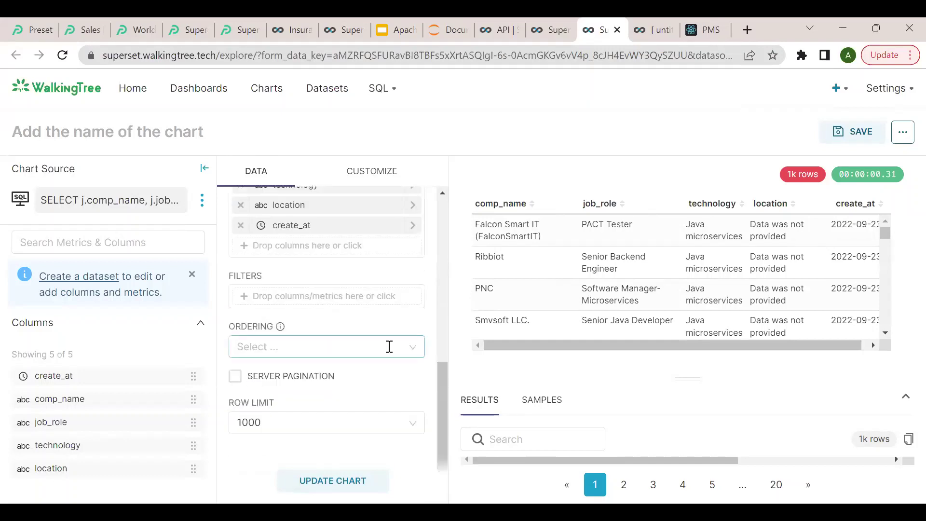
{"action": "left_click_drag", "start_coordinate": [438, 386], "coordinate": [439, 315]}
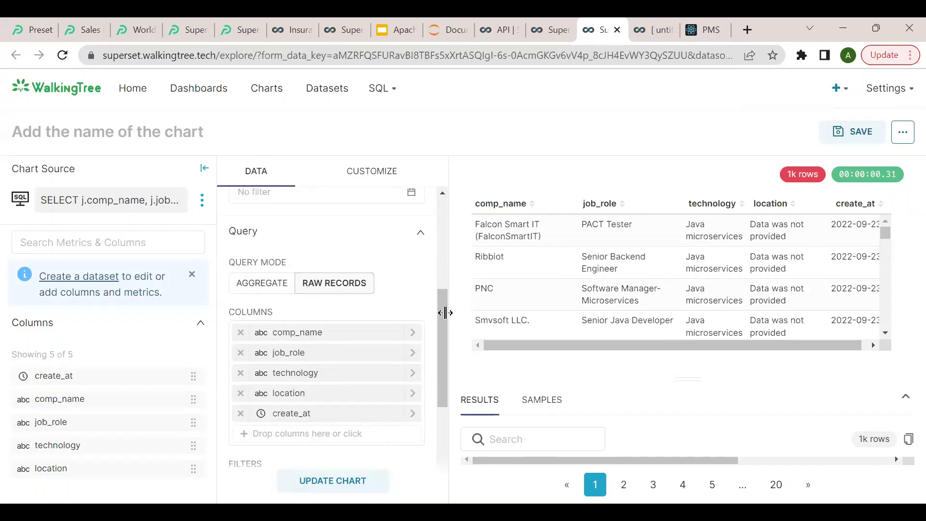
{"action": "left_click_drag", "start_coordinate": [442, 315], "coordinate": [457, 253]}
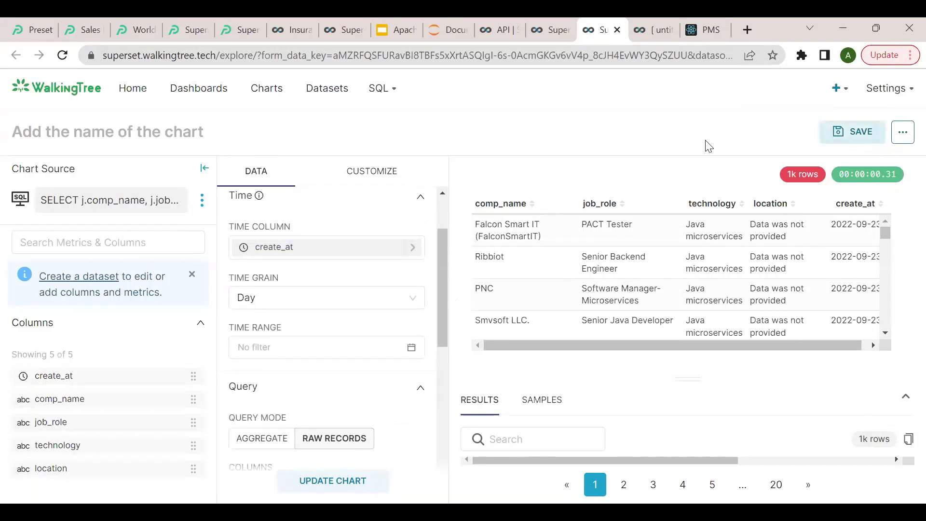
- View the saved charts list and try to start a new chart
{"action": "left_click", "coordinate": [264, 89]}
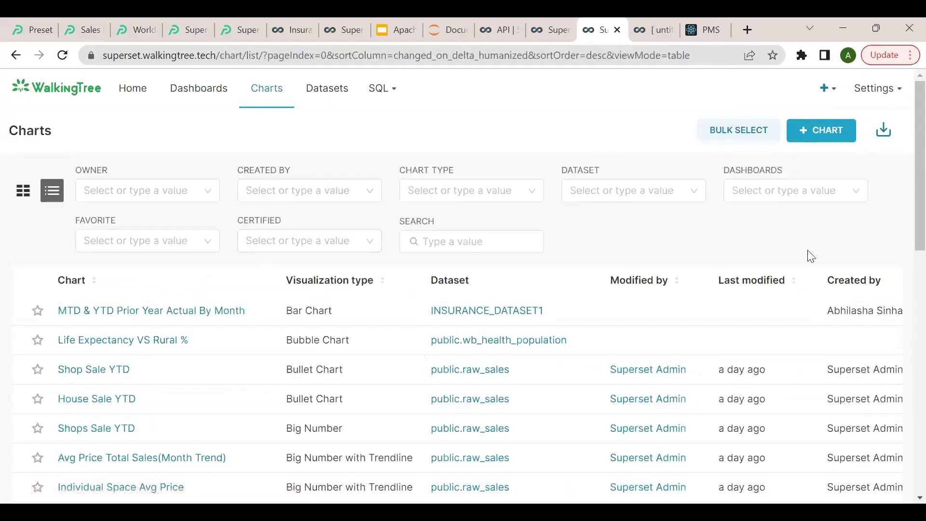
{"action": "left_click", "coordinate": [810, 136]}
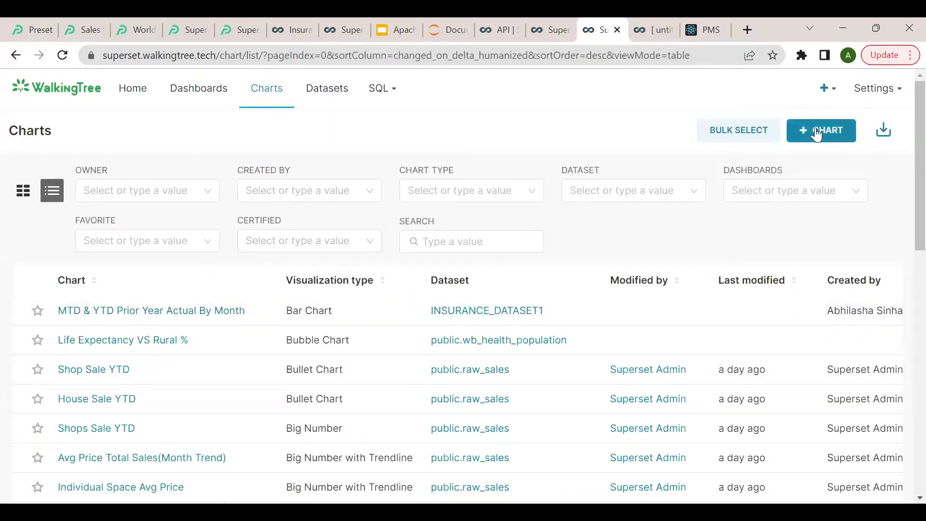
- Open the Insurance Dashboard from the dashboards list, put it in edit mode and open its live CSS editor
{"action": "left_click", "coordinate": [211, 95]}
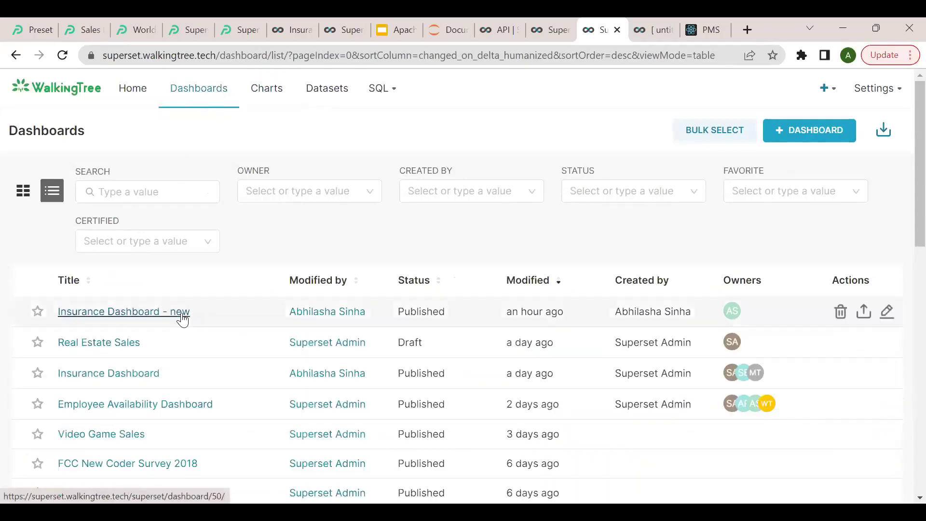
{"action": "left_click", "coordinate": [138, 373]}
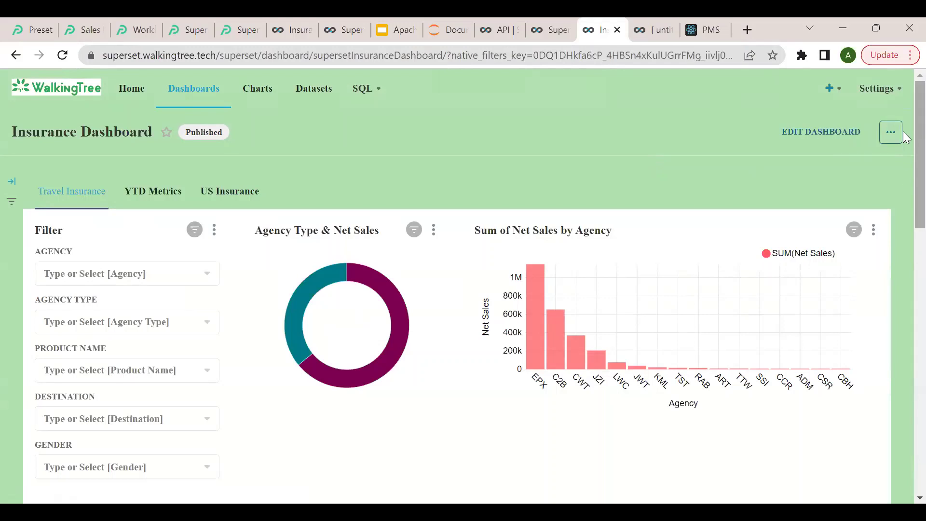
{"action": "left_click", "coordinate": [820, 134]}
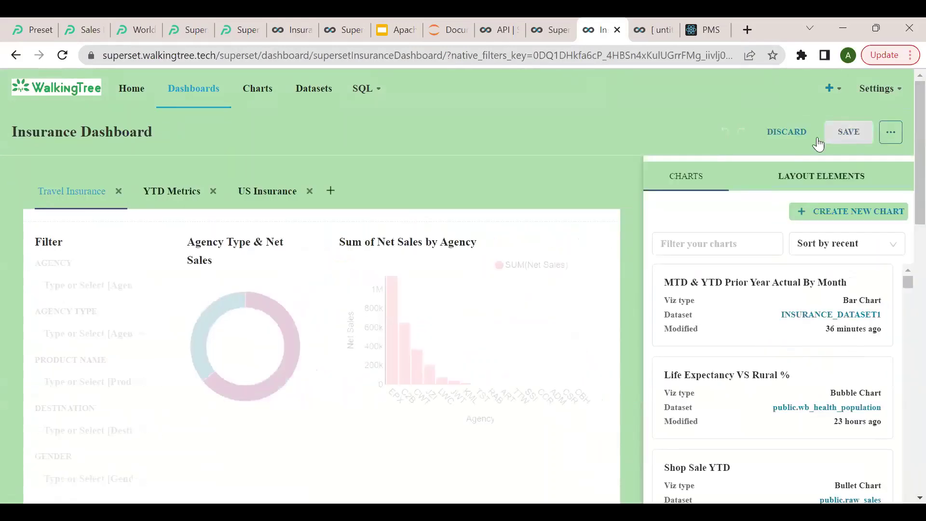
{"action": "left_click", "coordinate": [890, 138]}
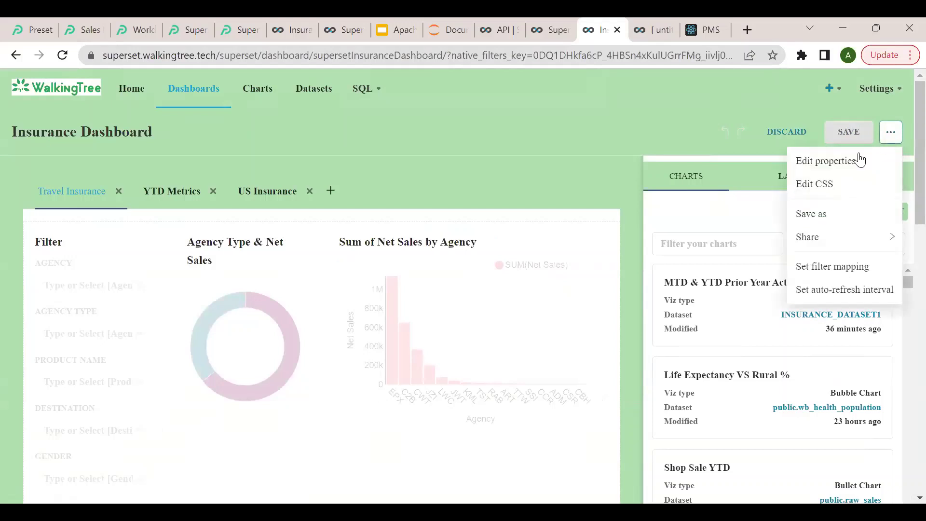
{"action": "left_click", "coordinate": [826, 187]}
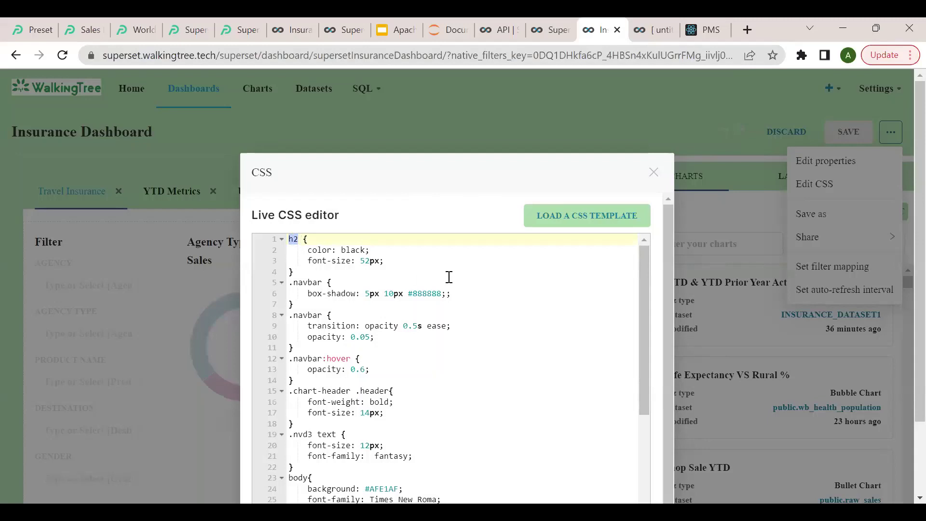
- Review the Insurance Dashboard's CSS rules and the available CSS templates, and close the live CSS editor
{"action": "left_click_drag", "start_coordinate": [648, 307], "coordinate": [655, 449]}
{"action": "left_click", "coordinate": [644, 364]}
{"action": "mouse_move", "coordinate": [593, 222]}
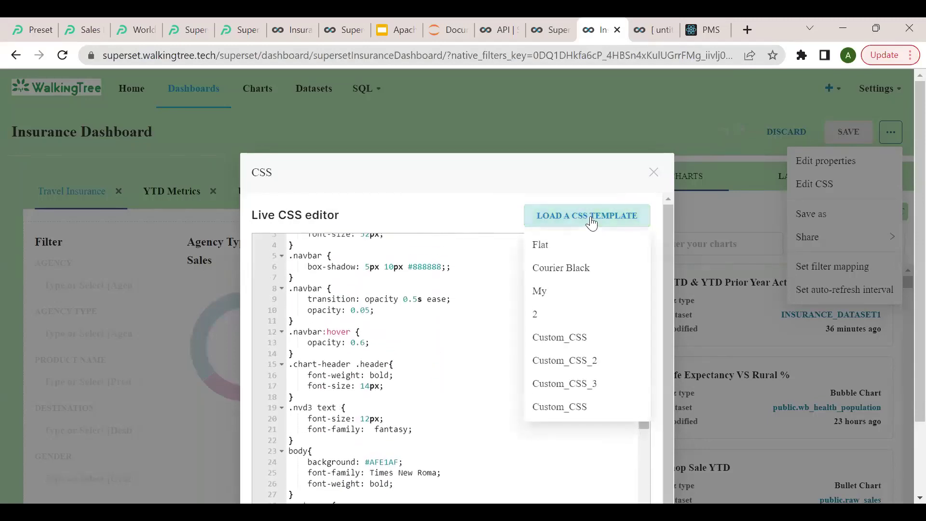
{"action": "left_click", "coordinate": [485, 256]}
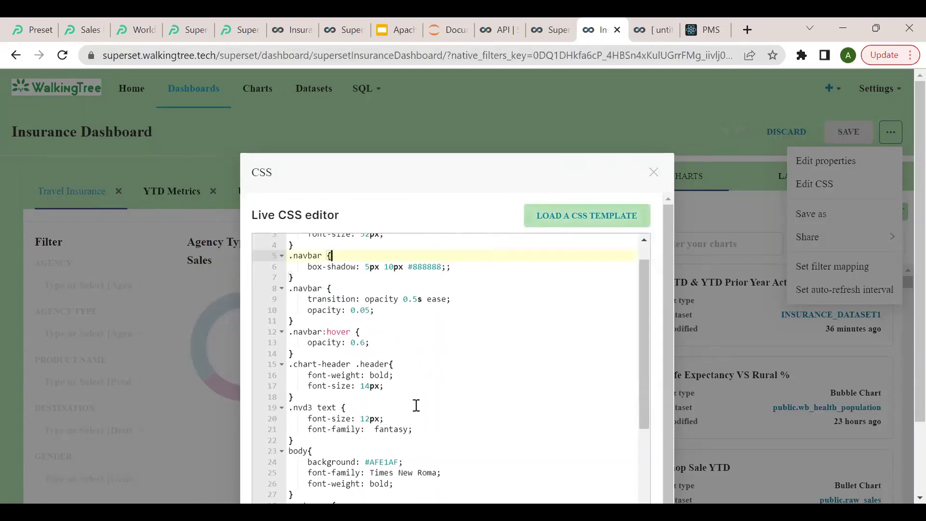
{"action": "left_click", "coordinate": [652, 173]}
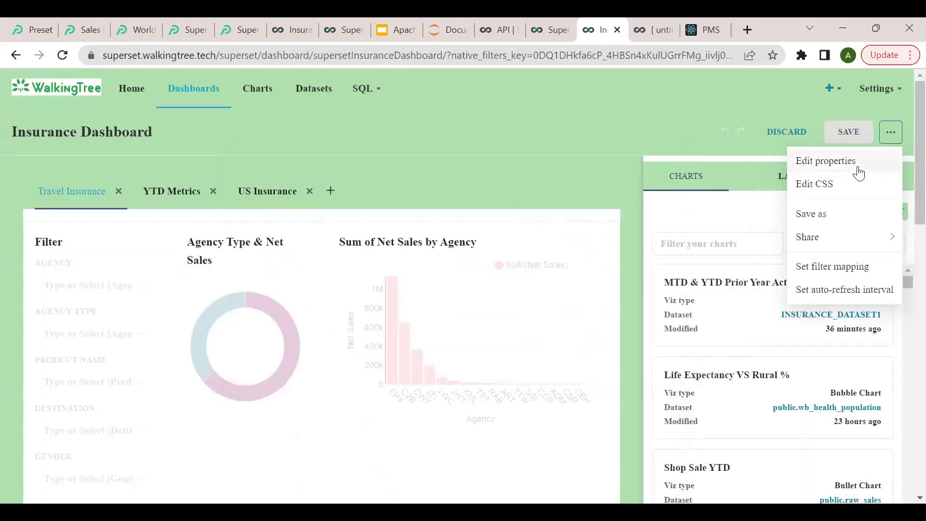
{"action": "left_click", "coordinate": [651, 118]}
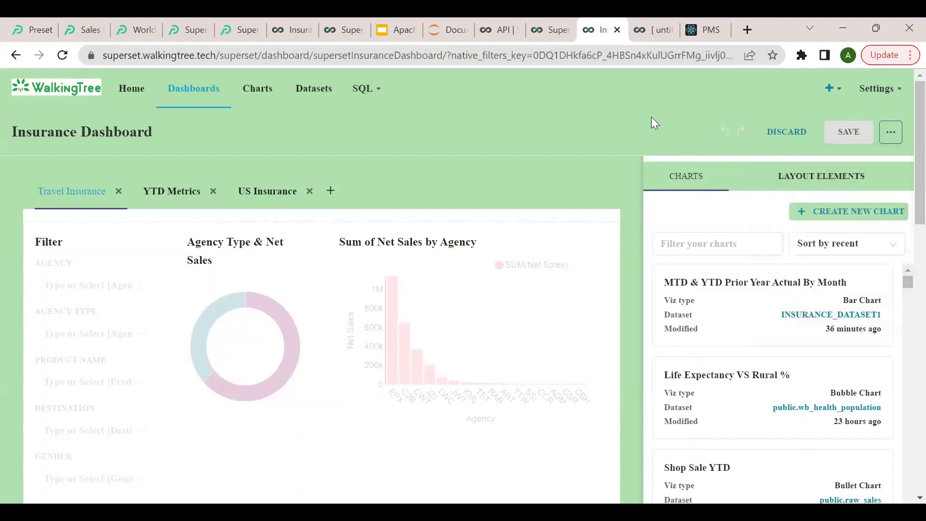
- Open Insurance Dashboard - new from the dashboards list, then expand its dashboard filters pane and collapse it again
{"action": "left_click", "coordinate": [201, 91]}
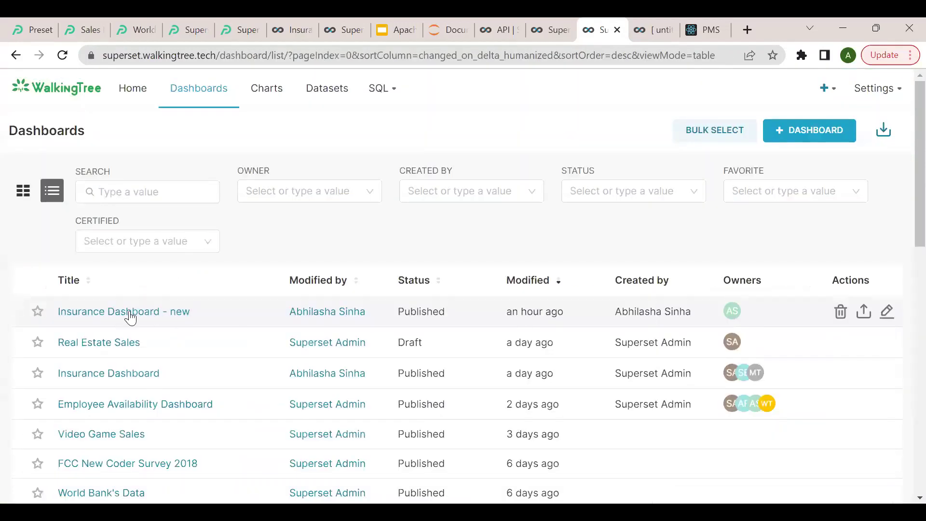
{"action": "left_click", "coordinate": [131, 318]}
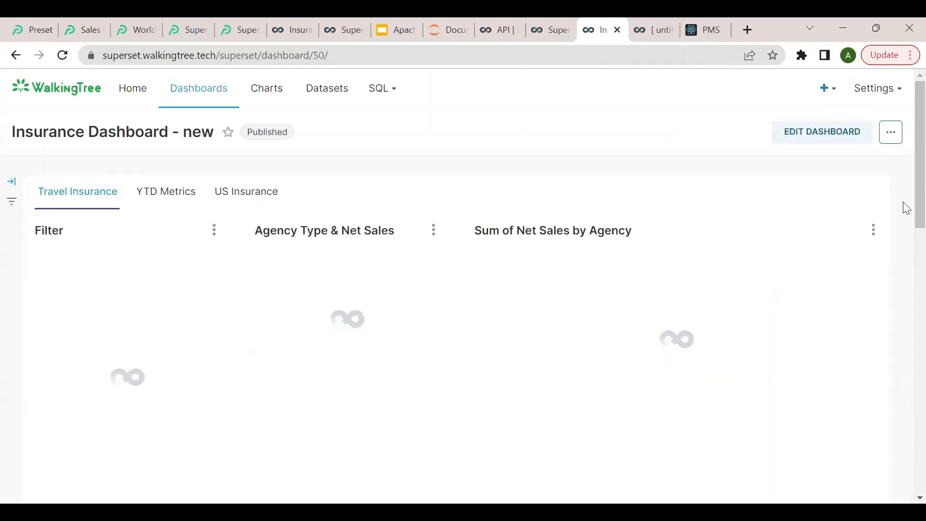
{"action": "scroll", "coordinate": [134, 236], "scroll_direction": "down", "scroll_amount": 1}
{"action": "left_click", "coordinate": [10, 145]}
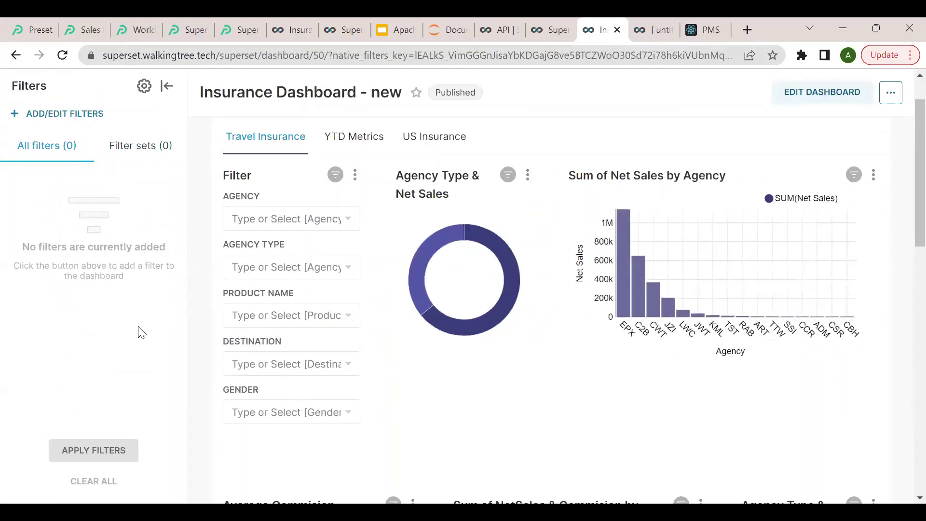
{"action": "left_click", "coordinate": [166, 86]}
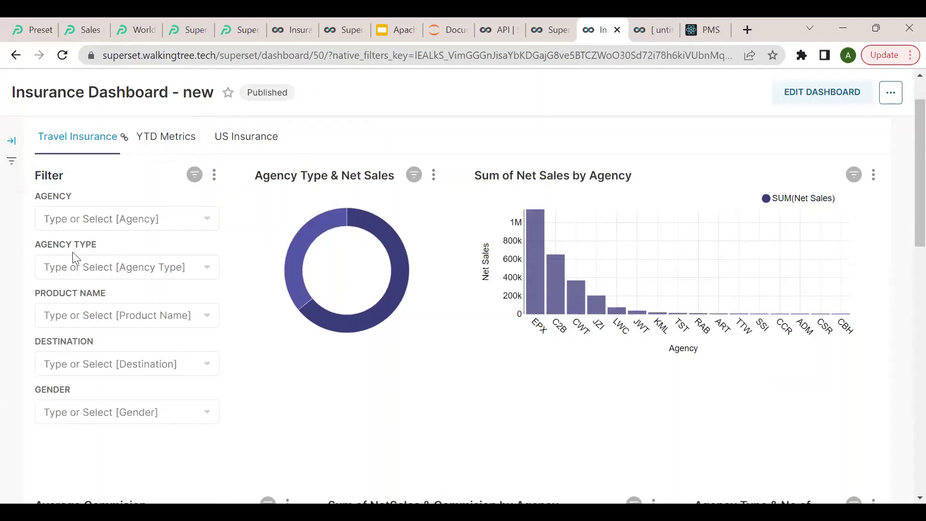
- Examine the charts on the Travel Insurance tab, from Agency Type & Net Sales down to Product & Count and Agency & Product Count
{"action": "mouse_move", "coordinate": [396, 281]}
{"action": "mouse_move", "coordinate": [789, 258]}
{"action": "scroll", "coordinate": [820, 429], "scroll_direction": "down", "scroll_amount": 5}
{"action": "scroll", "coordinate": [820, 429], "scroll_direction": "down", "scroll_amount": 2}
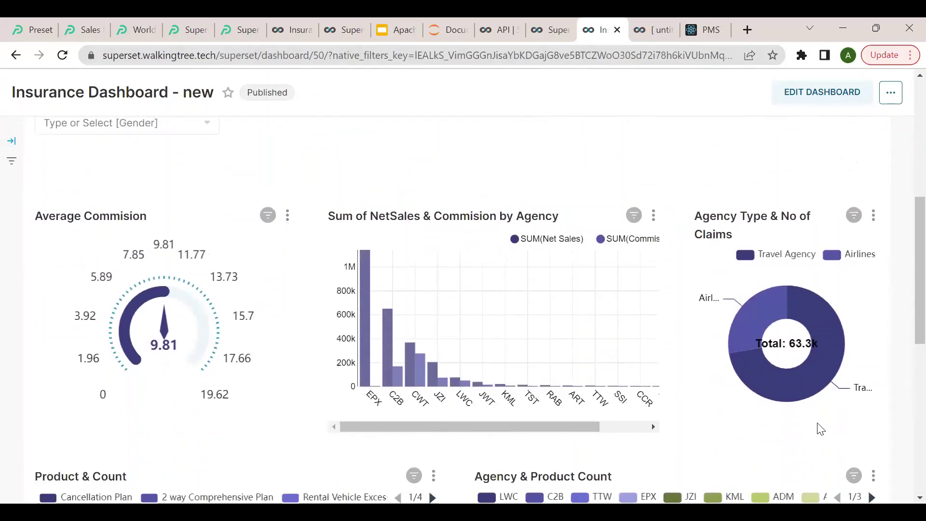
{"action": "scroll", "coordinate": [820, 428], "scroll_direction": "down", "scroll_amount": 3}
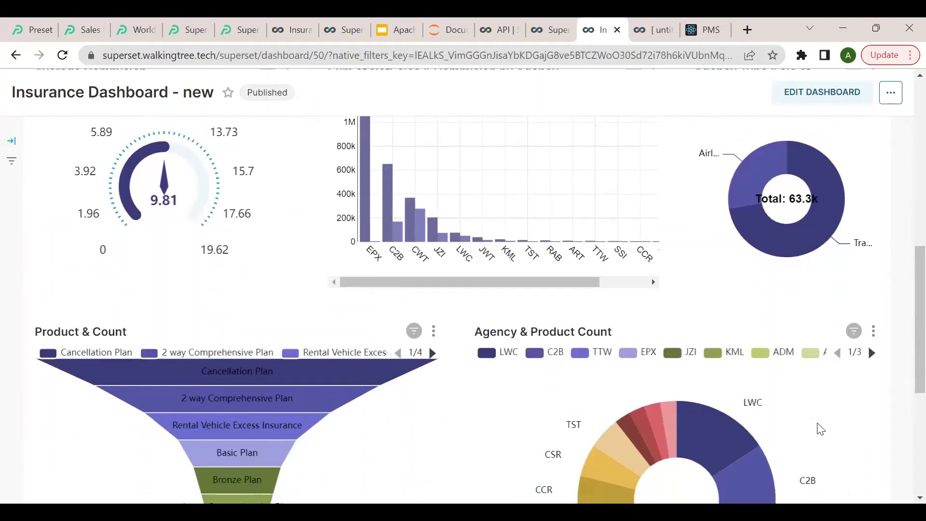
{"action": "scroll", "coordinate": [235, 292], "scroll_direction": "down", "scroll_amount": 2}
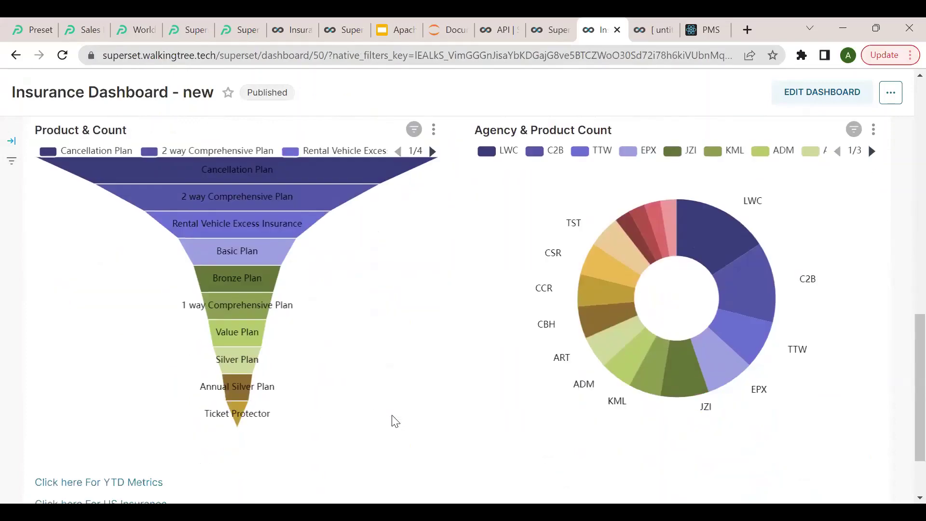
{"action": "scroll", "coordinate": [393, 422], "scroll_direction": "down", "scroll_amount": 5}
{"action": "scroll", "coordinate": [351, 345], "scroll_direction": "up", "scroll_amount": 5}
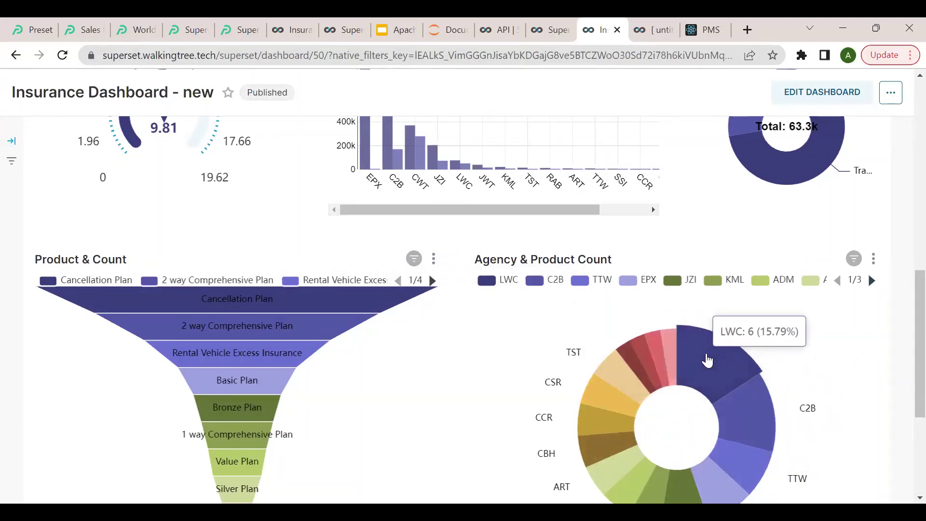
{"action": "scroll", "coordinate": [540, 342], "scroll_direction": "up", "scroll_amount": 7}
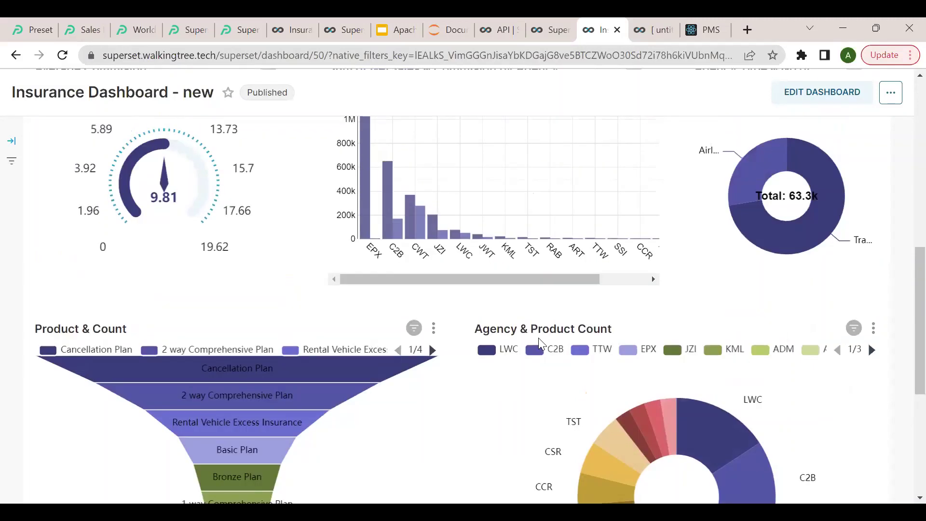
{"action": "scroll", "coordinate": [541, 344], "scroll_direction": "up", "scroll_amount": 3}
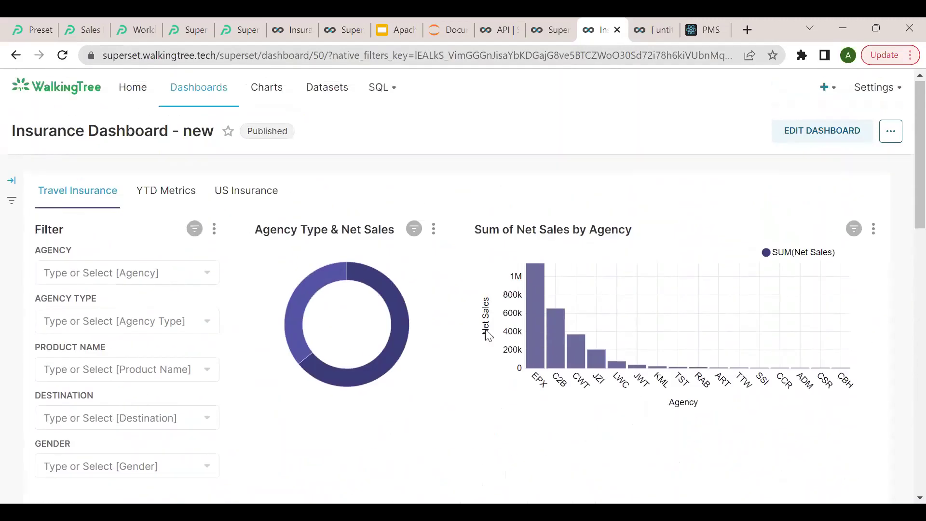
- Drill to detail on the Agency Type & Net Sales chart, look through all columns of its records and close the detail view
{"action": "right_click", "coordinate": [395, 305]}
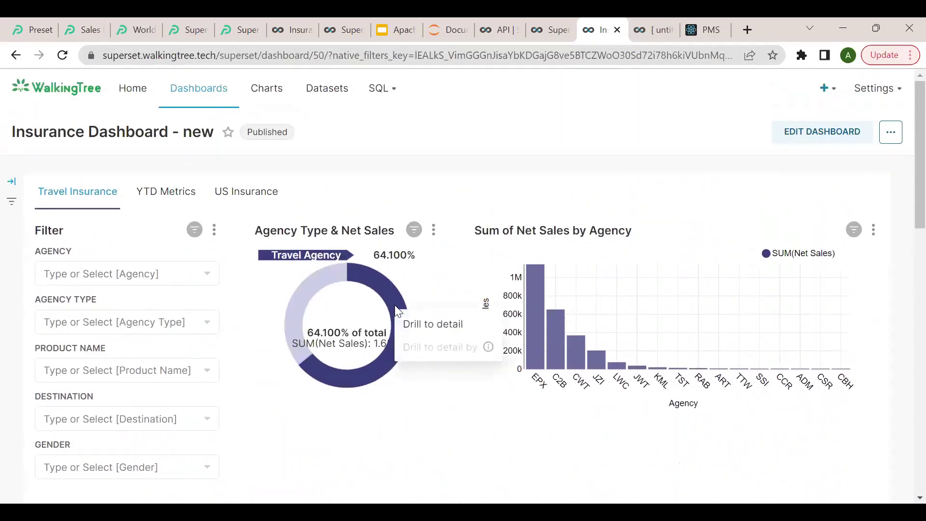
{"action": "left_click", "coordinate": [411, 324]}
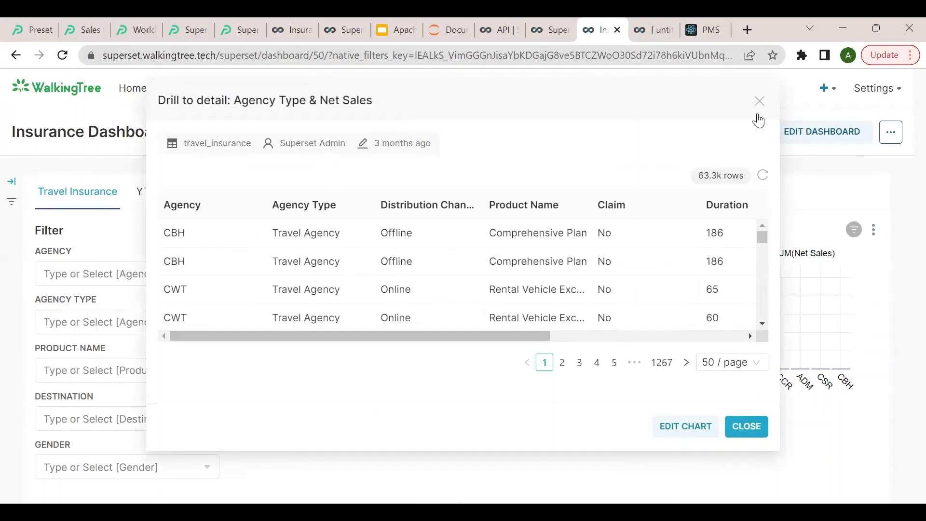
{"action": "left_click_drag", "start_coordinate": [521, 342], "coordinate": [785, 331]}
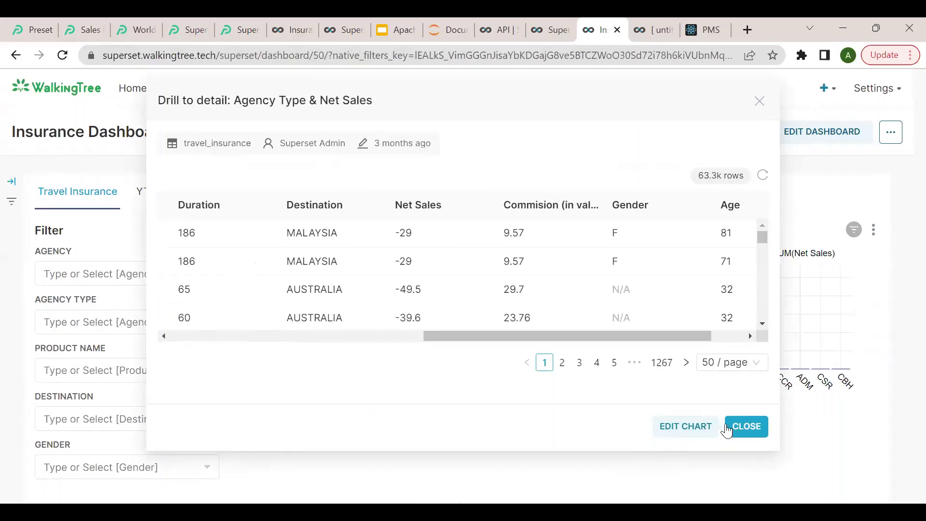
{"action": "left_click", "coordinate": [760, 103]}
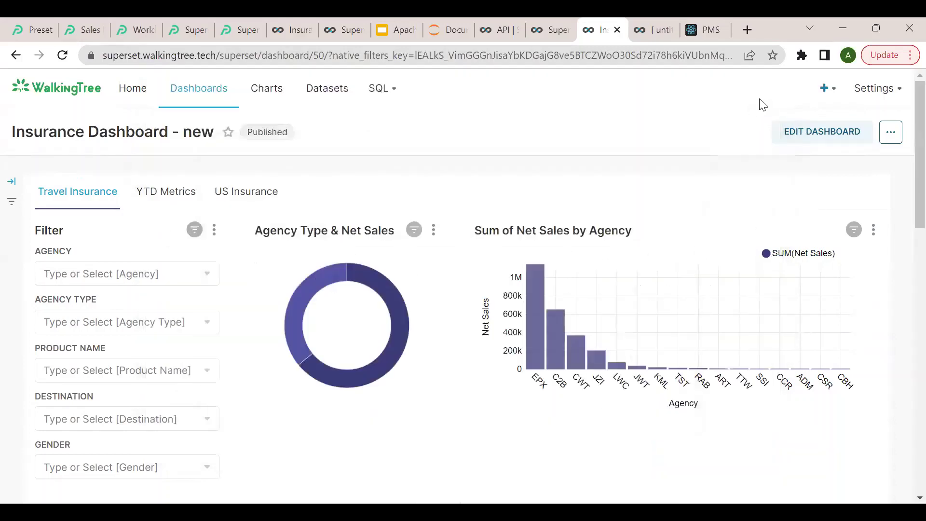
- View the saved charts list, and open the list of users in the security settings
{"action": "left_click", "coordinate": [269, 96]}
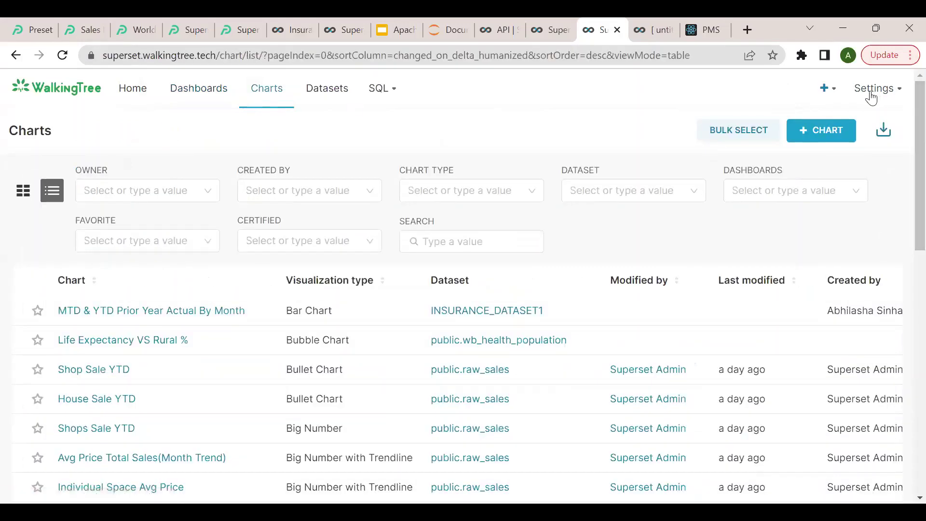
{"action": "mouse_move", "coordinate": [889, 94]}
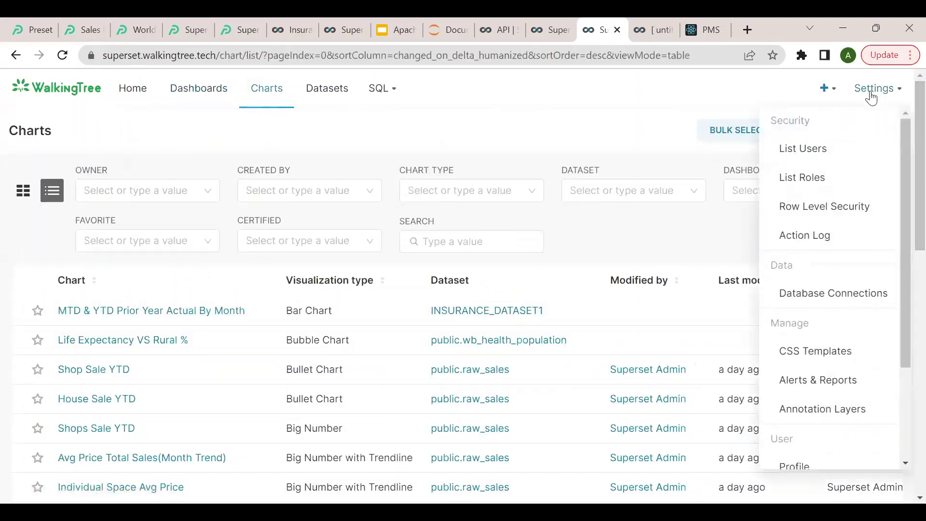
{"action": "left_click", "coordinate": [810, 154]}
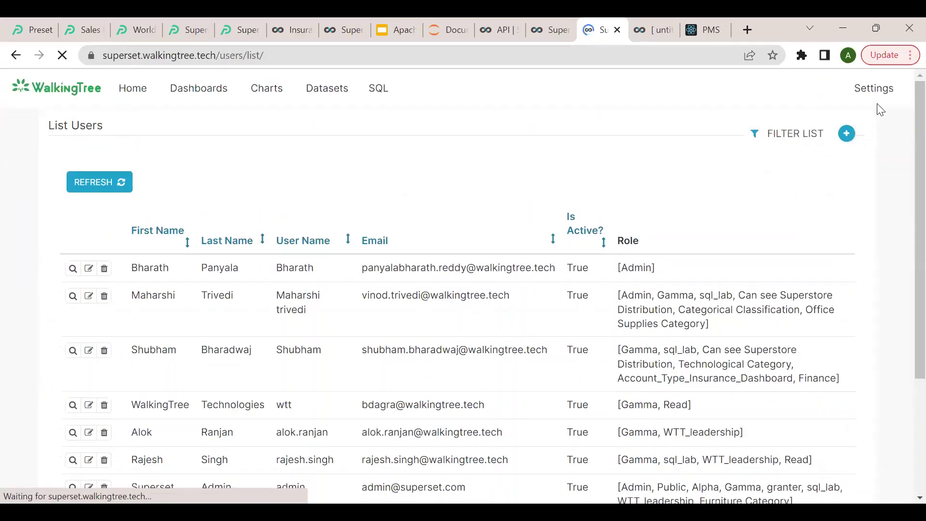
- Open the list of roles in the security settings and look through the defined roles
{"action": "mouse_move", "coordinate": [874, 90]}
{"action": "left_click", "coordinate": [809, 179]}
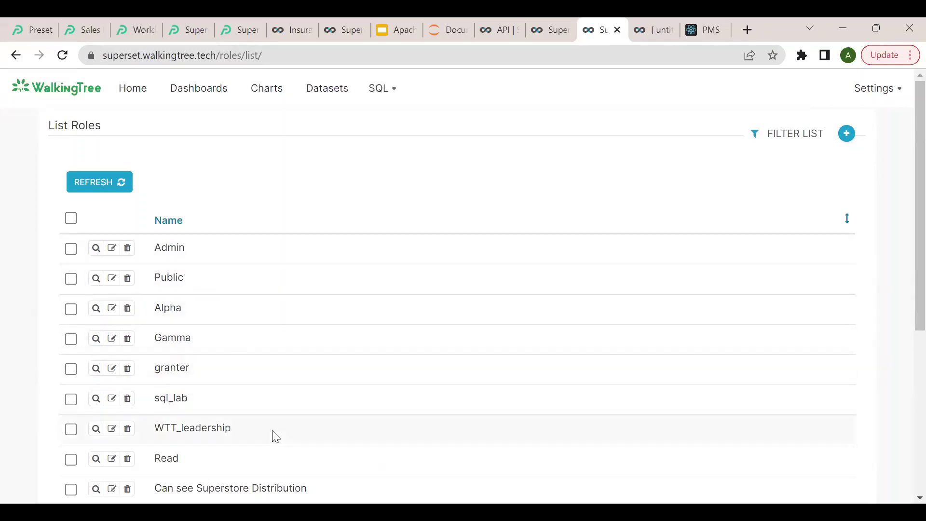
{"action": "scroll", "coordinate": [275, 436], "scroll_direction": "down", "scroll_amount": 2}
{"action": "scroll", "coordinate": [273, 436], "scroll_direction": "up", "scroll_amount": 2}
{"action": "scroll", "coordinate": [723, 283], "scroll_direction": "down", "scroll_amount": 3}
{"action": "scroll", "coordinate": [906, 165], "scroll_direction": "up", "scroll_amount": 3}
- Return to the list of users and review the roles assigned to each account
{"action": "mouse_move", "coordinate": [882, 94]}
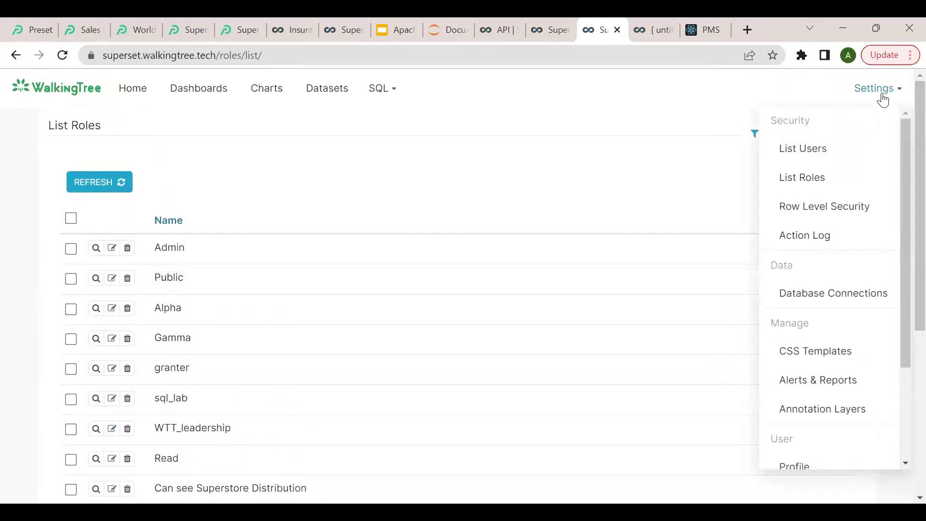
{"action": "left_click", "coordinate": [810, 154]}
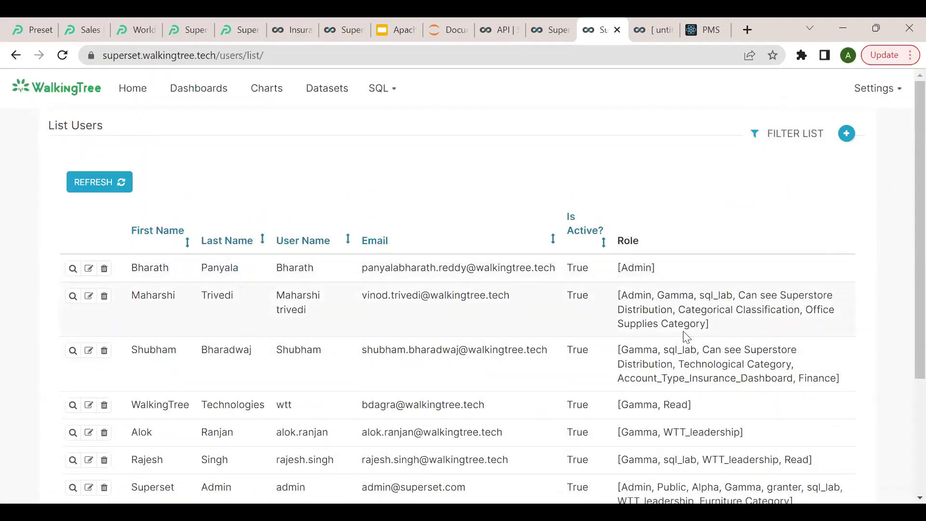
{"action": "scroll", "coordinate": [729, 372], "scroll_direction": "down", "scroll_amount": 3}
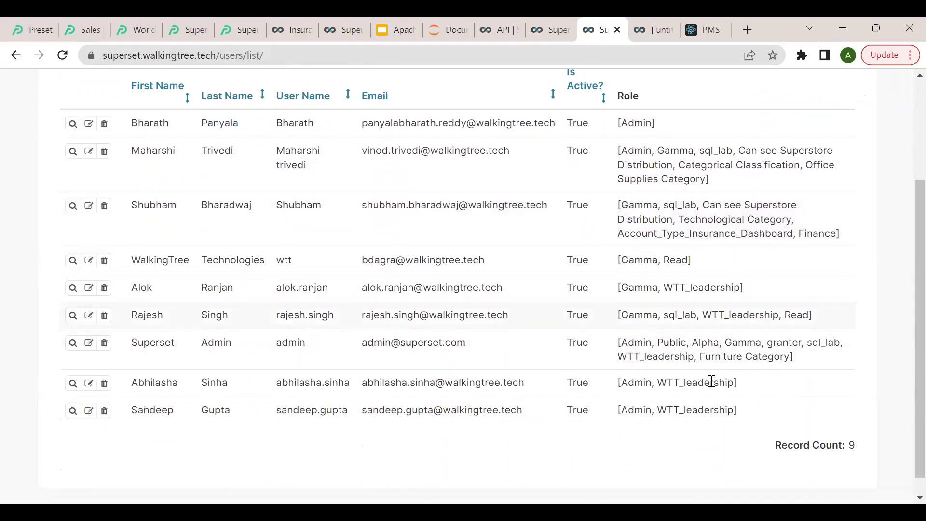
{"action": "scroll", "coordinate": [884, 96], "scroll_direction": "up", "scroll_amount": 3}
- Open the row level security filters and review their tables, roles, clauses, creators and modification dates
{"action": "mouse_move", "coordinate": [883, 94]}
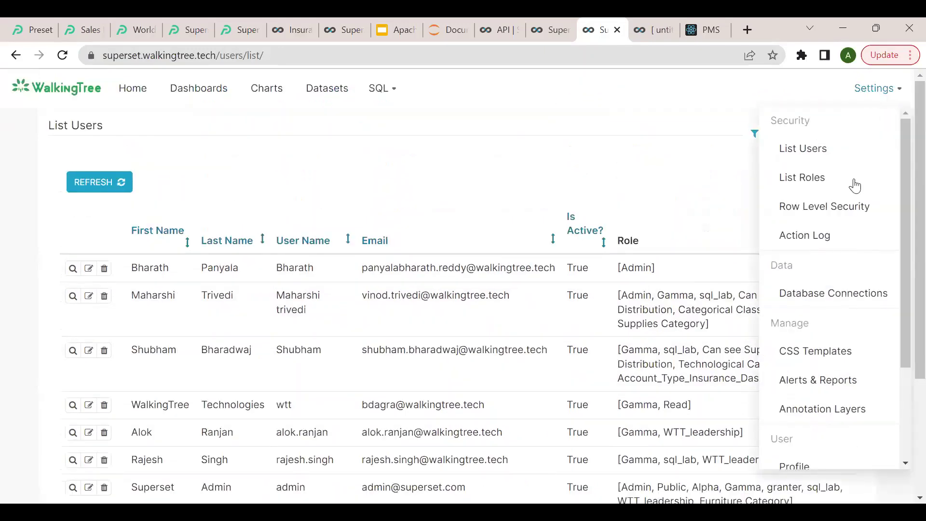
{"action": "left_click", "coordinate": [847, 208]}
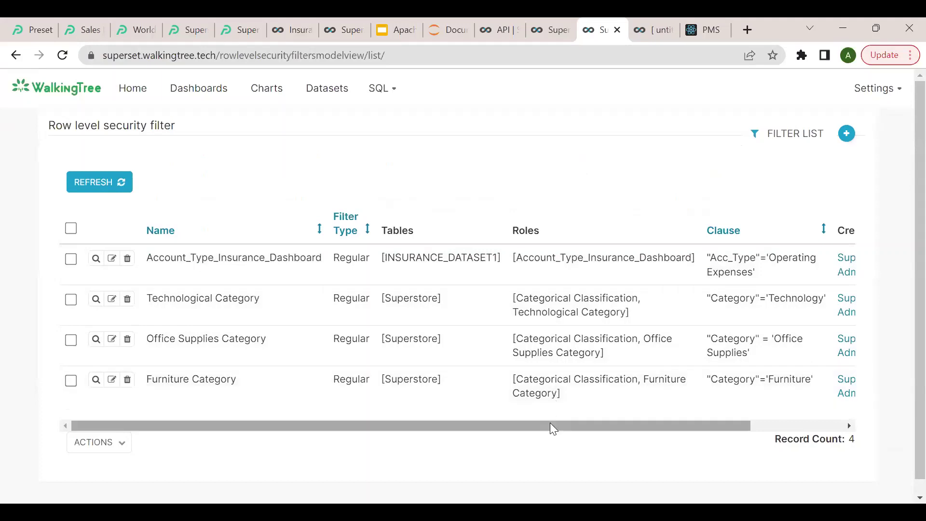
{"action": "left_click_drag", "start_coordinate": [553, 426], "coordinate": [699, 436]}
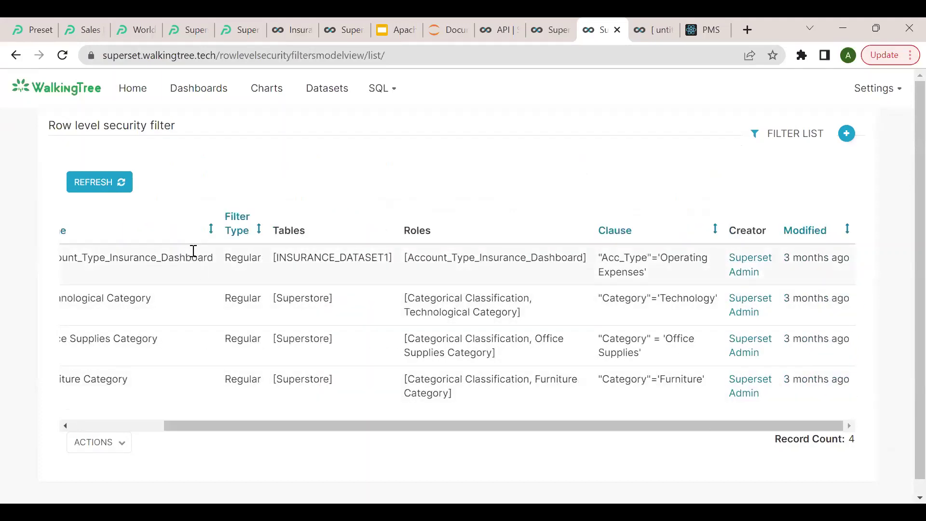
{"action": "left_click_drag", "start_coordinate": [402, 425], "coordinate": [196, 432]}
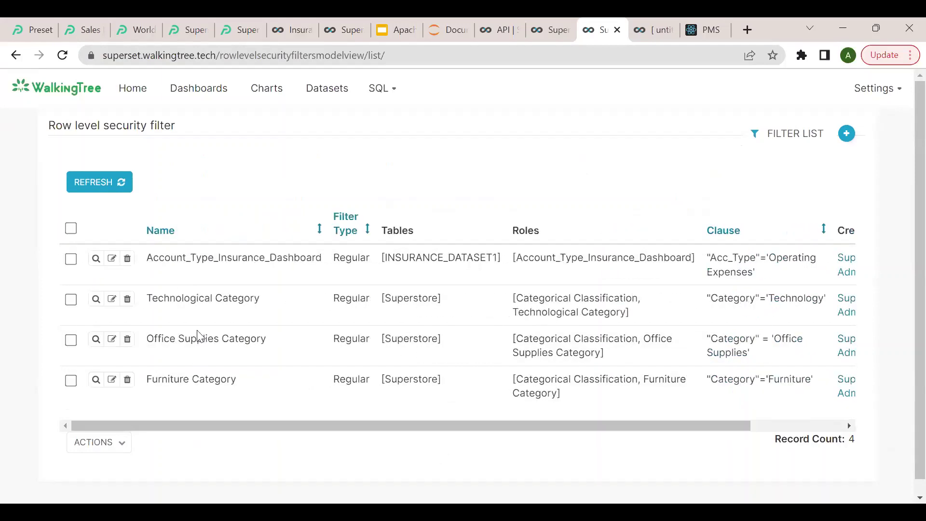
- Open the Account_Type_Insurance_Dashboard row level security filter for editing and examine its filter type, tables, roles, group key and clause
{"action": "left_click", "coordinate": [112, 260]}
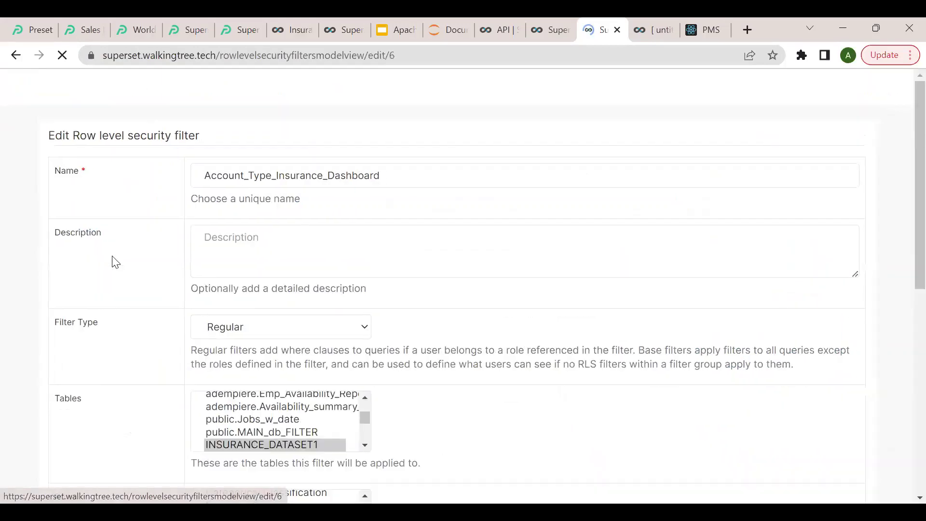
{"action": "scroll", "coordinate": [365, 203], "scroll_direction": "down", "scroll_amount": 1}
{"action": "scroll", "coordinate": [463, 320], "scroll_direction": "down", "scroll_amount": 1}
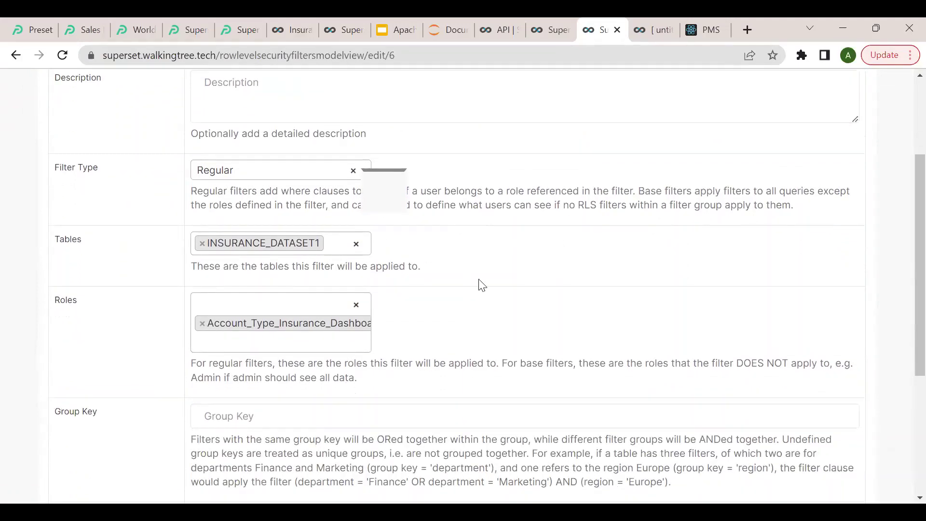
{"action": "scroll", "coordinate": [482, 285], "scroll_direction": "down", "scroll_amount": 3}
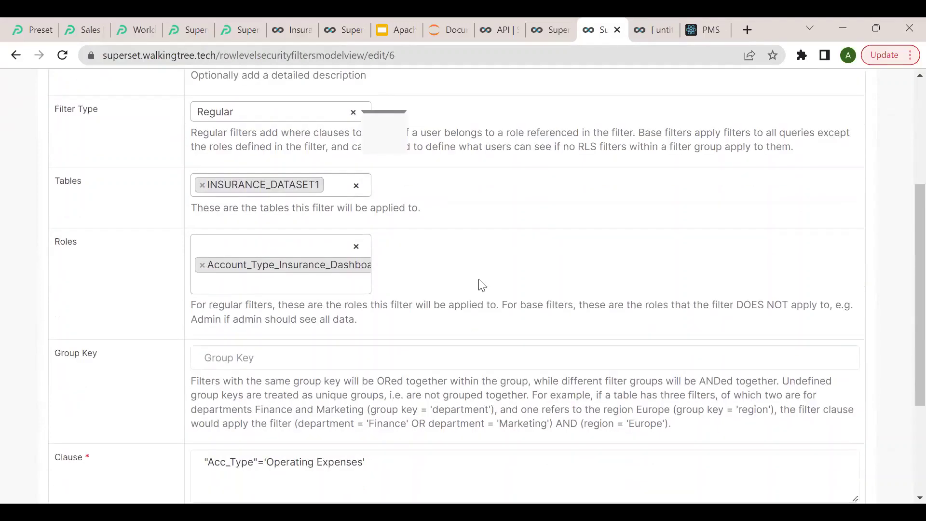
{"action": "left_click_drag", "start_coordinate": [201, 306], "coordinate": [403, 312]}
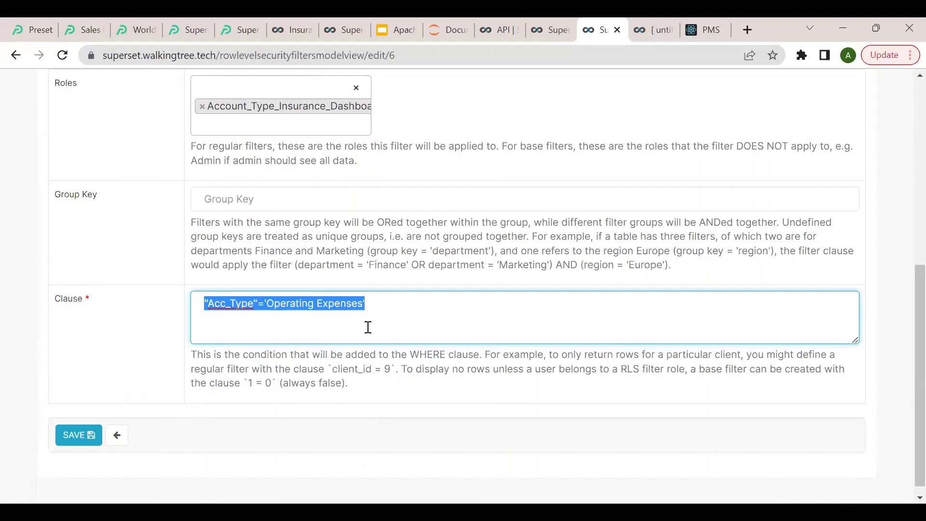
{"action": "left_click", "coordinate": [442, 309]}
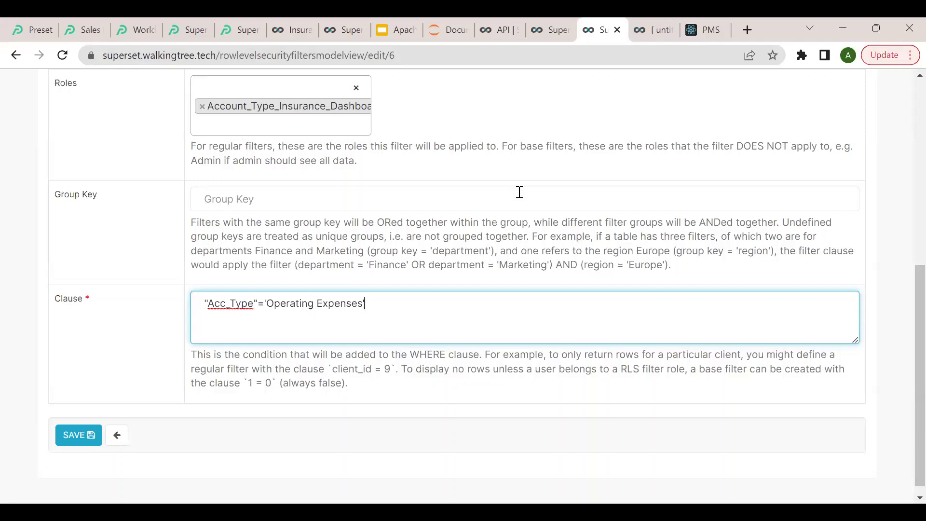
{"action": "scroll", "coordinate": [574, 285], "scroll_direction": "up", "scroll_amount": 7}
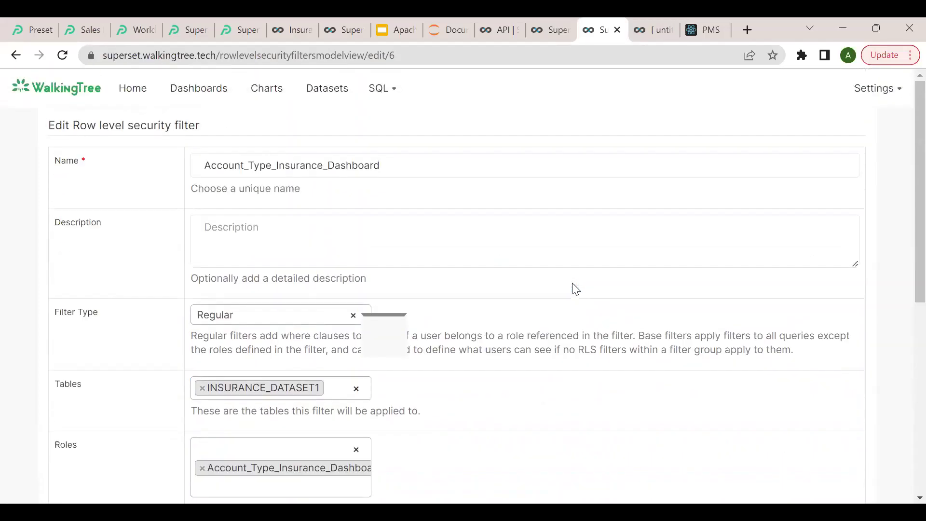
- Open the list of dashboards, and view the Sales Overview charts of the Sales Dashboard in Preset
{"action": "left_click", "coordinate": [211, 96]}
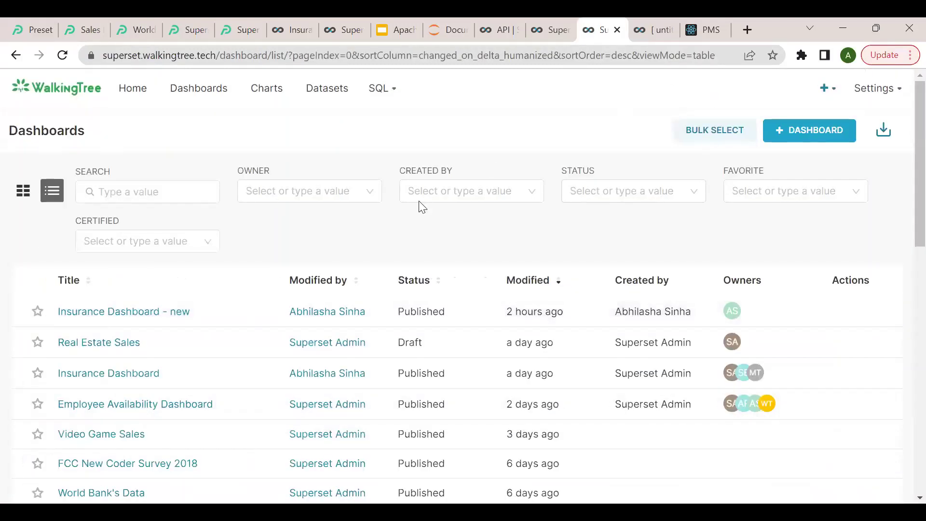
{"action": "left_click", "coordinate": [34, 30]}
{"action": "left_click", "coordinate": [77, 30]}
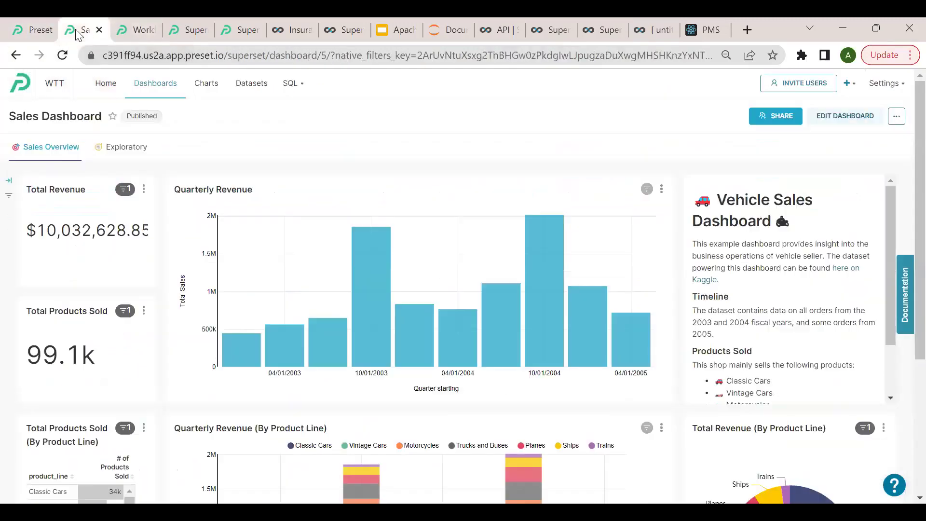
{"action": "scroll", "coordinate": [603, 328], "scroll_direction": "down", "scroll_amount": 4}
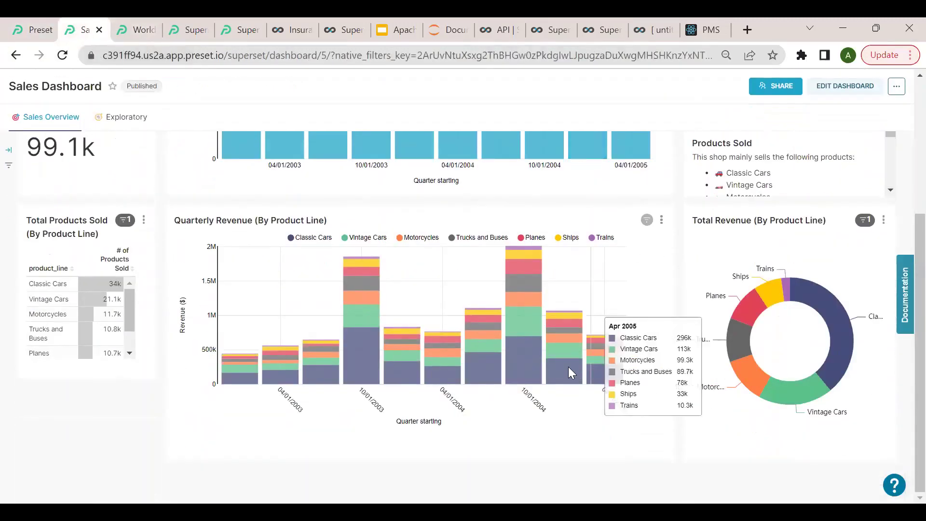
{"action": "scroll", "coordinate": [568, 366], "scroll_direction": "up", "scroll_amount": 4}
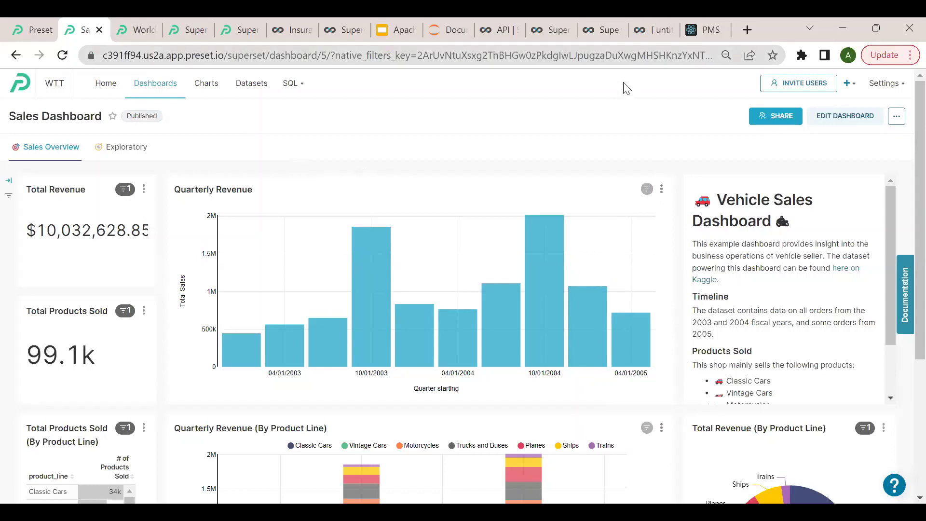
- Switch to the PMS web application and log in with the saved account e-mail and password
{"action": "left_click", "coordinate": [876, 30]}
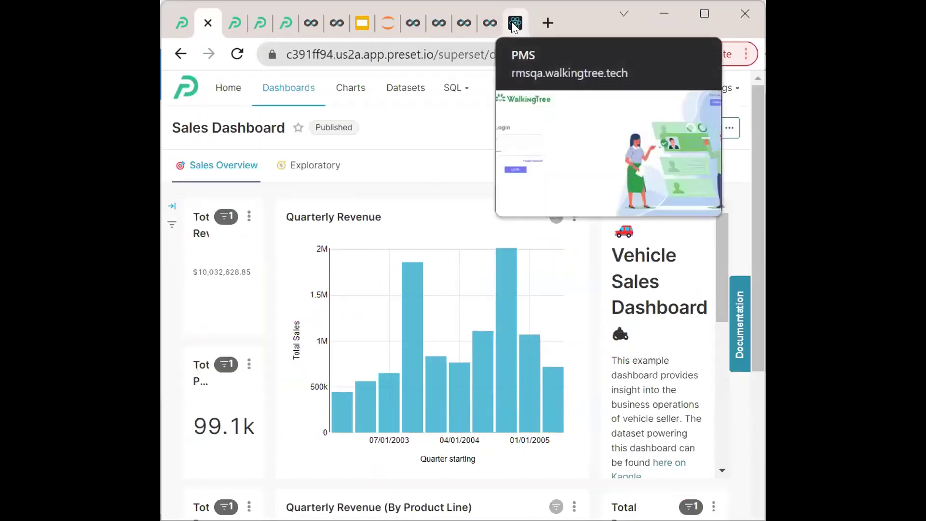
{"action": "left_click", "coordinate": [513, 22]}
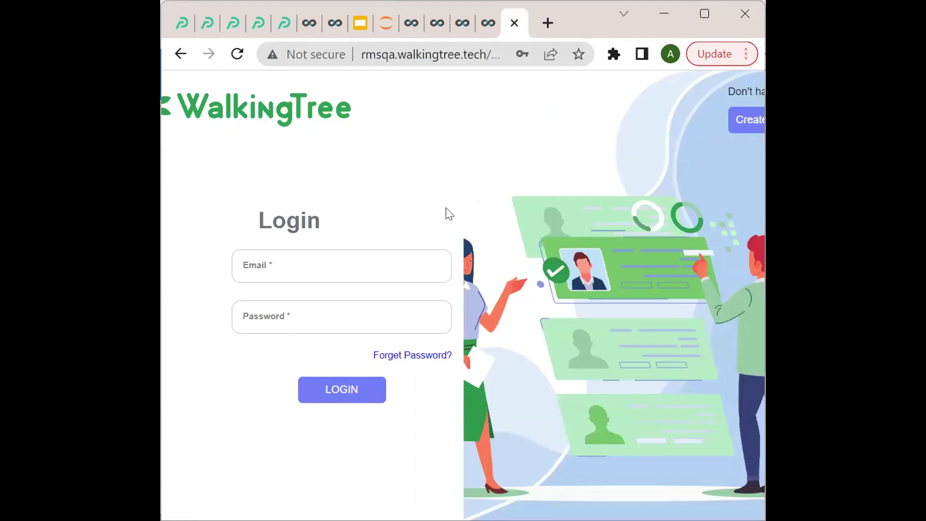
{"action": "left_click", "coordinate": [291, 272]}
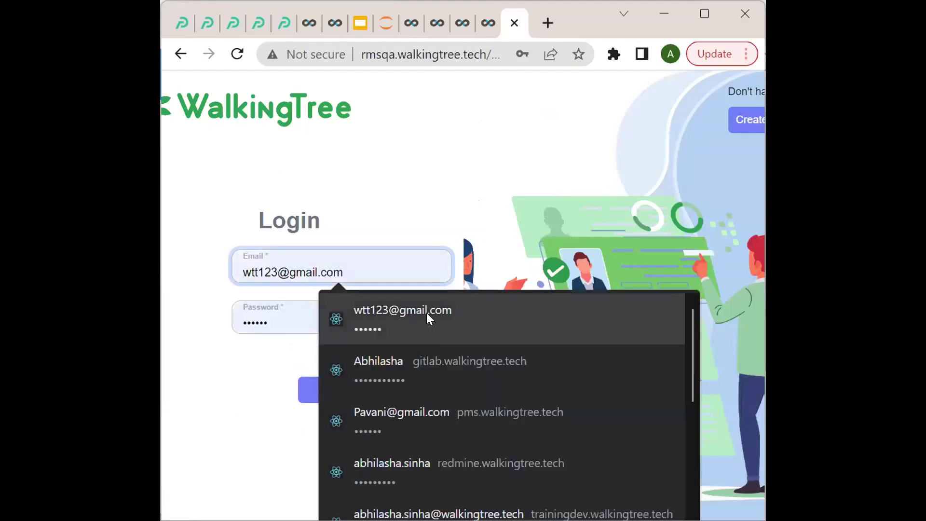
{"action": "left_click", "coordinate": [426, 316]}
{"action": "left_click", "coordinate": [349, 397]}
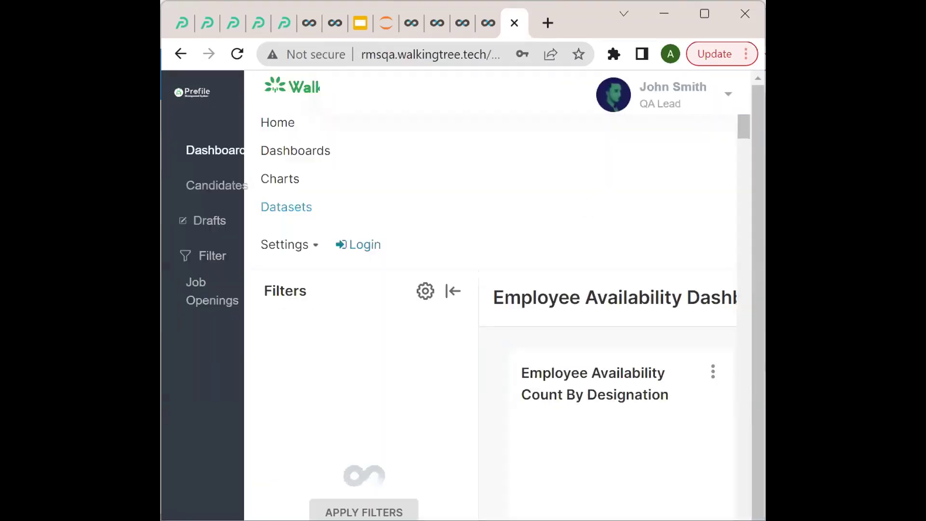
- Collapse the filters of the embedded Employee Availability Dashboard and examine its current, 30-day and 90-day availability charts by designation and skill
{"action": "left_click", "coordinate": [704, 19]}
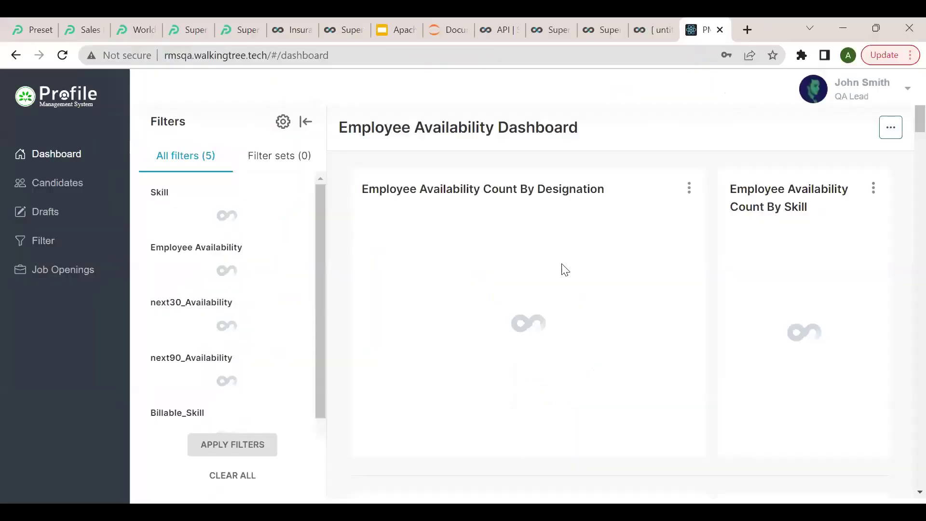
{"action": "left_click", "coordinate": [303, 125]}
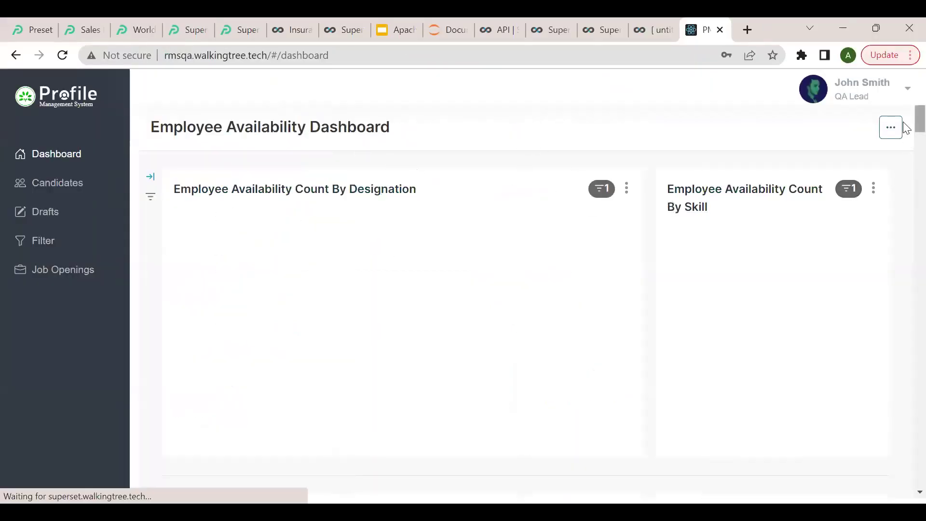
{"action": "scroll", "coordinate": [904, 161], "scroll_direction": "down", "scroll_amount": 5}
{"action": "scroll", "coordinate": [906, 163], "scroll_direction": "up", "scroll_amount": 4}
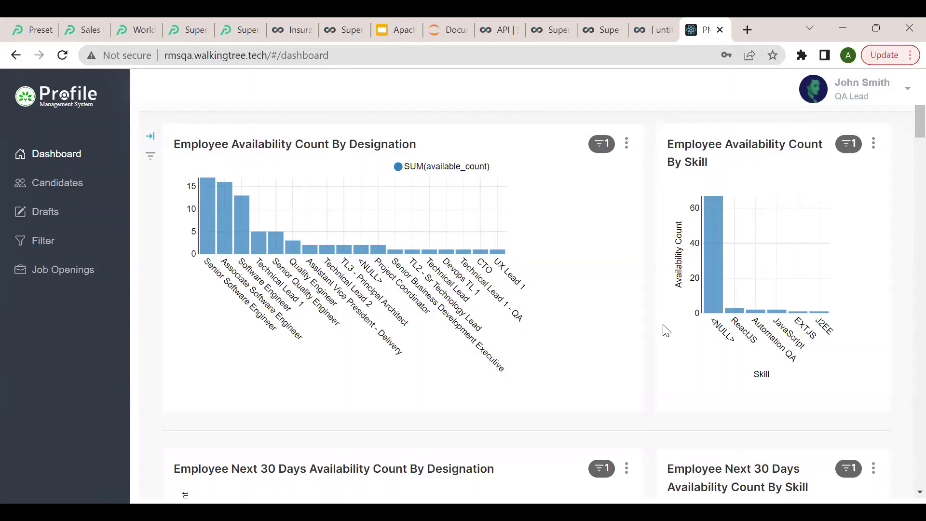
{"action": "scroll", "coordinate": [665, 330], "scroll_direction": "down", "scroll_amount": 8}
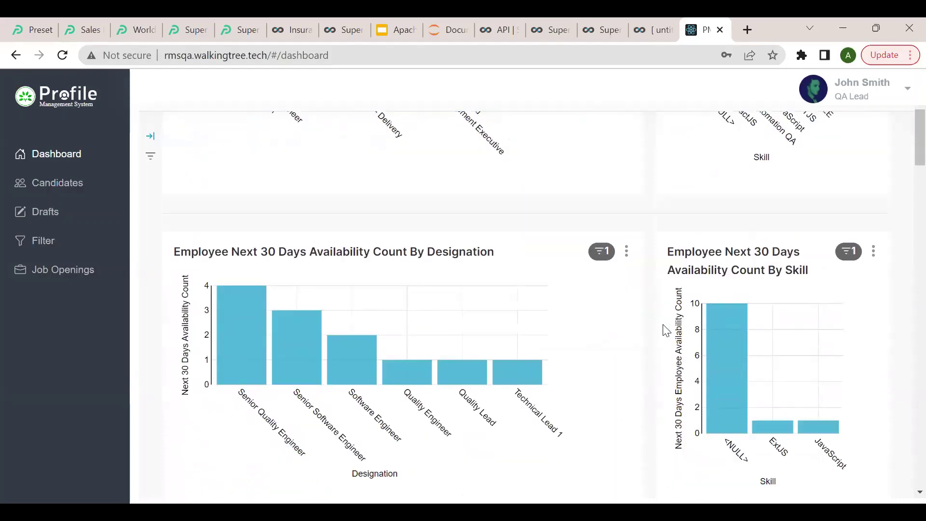
{"action": "scroll", "coordinate": [665, 331], "scroll_direction": "down", "scroll_amount": 3}
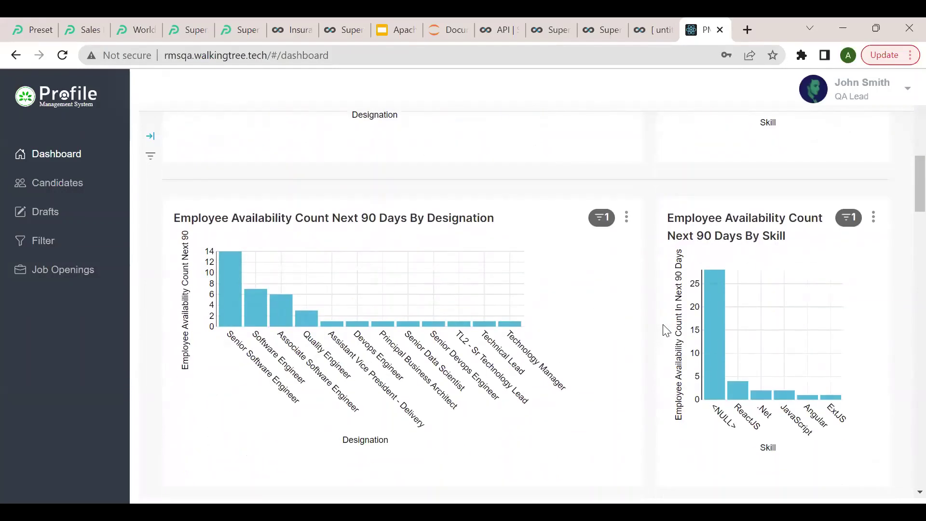
- Review the Employee Availability Summary Report, the billable employee charts and the total employee counts further down the embedded dashboard
{"action": "scroll", "coordinate": [665, 330], "scroll_direction": "down", "scroll_amount": 9}
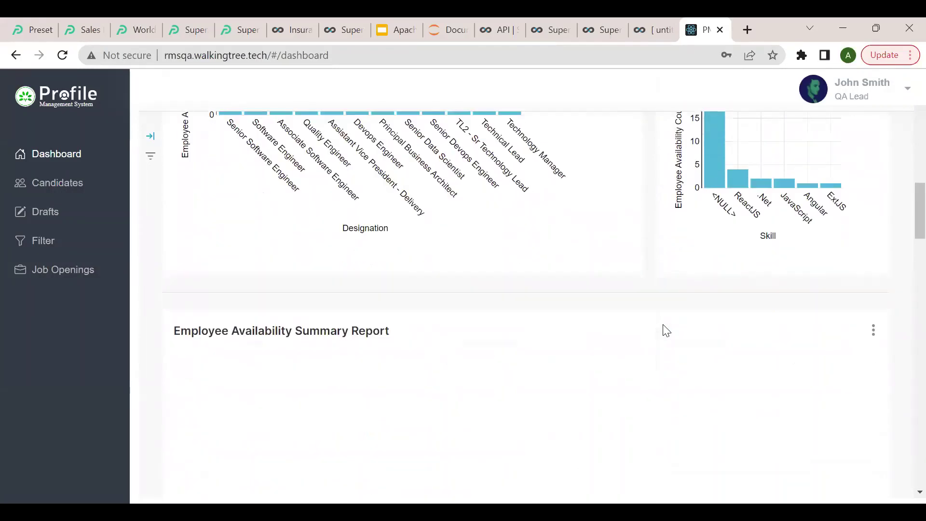
{"action": "scroll", "coordinate": [663, 331], "scroll_direction": "down", "scroll_amount": 3}
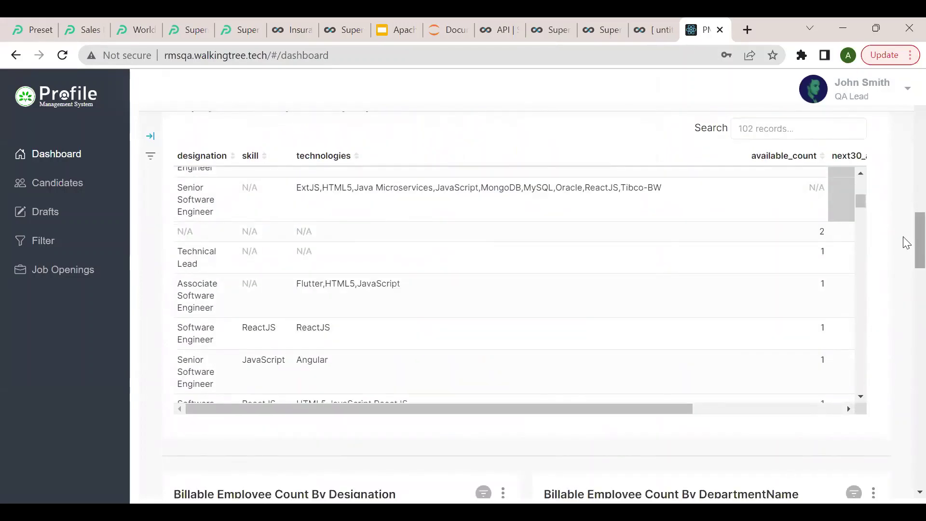
{"action": "scroll", "coordinate": [903, 269], "scroll_direction": "down", "scroll_amount": 8}
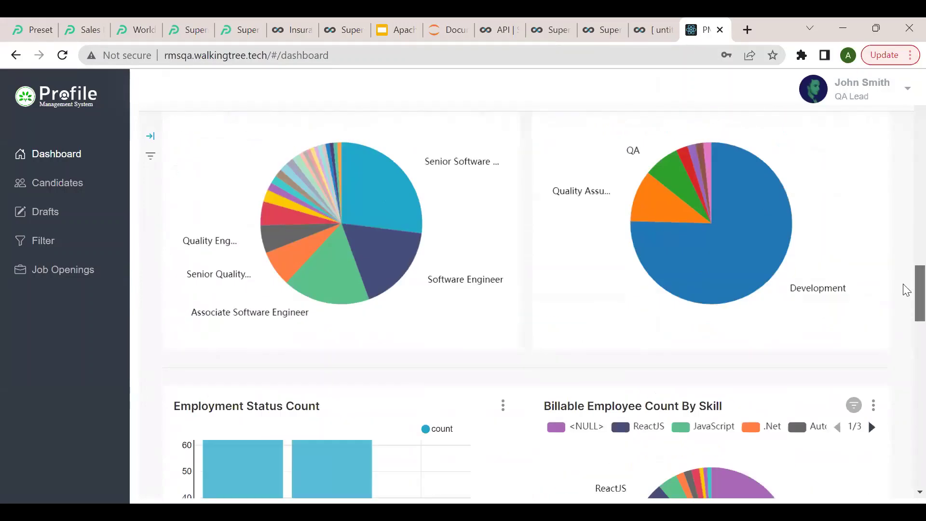
{"action": "scroll", "coordinate": [905, 289], "scroll_direction": "down", "scroll_amount": 15}
{"action": "scroll", "coordinate": [907, 423], "scroll_direction": "down", "scroll_amount": 5}
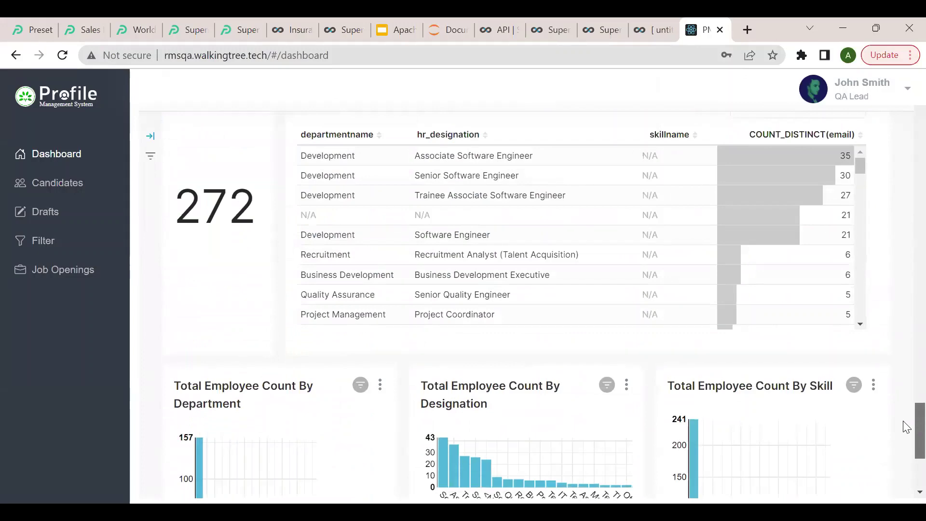
{"action": "scroll", "coordinate": [905, 455], "scroll_direction": "down", "scroll_amount": 3}
{"action": "scroll", "coordinate": [905, 312], "scroll_direction": "up", "scroll_amount": 20}
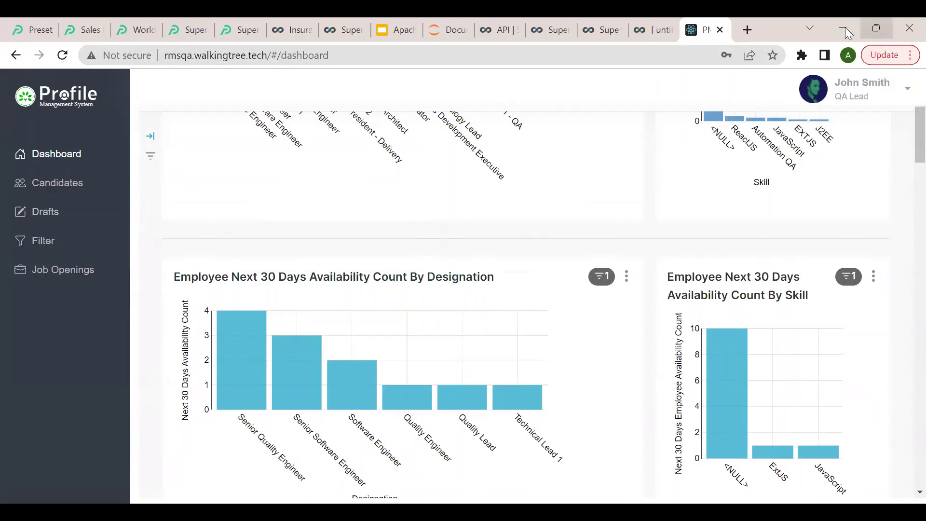
- Switch to the Superset API documentation and look through the REST endpoints for queries, logs, datasets, databases and dashboards
{"action": "left_click", "coordinate": [870, 32]}
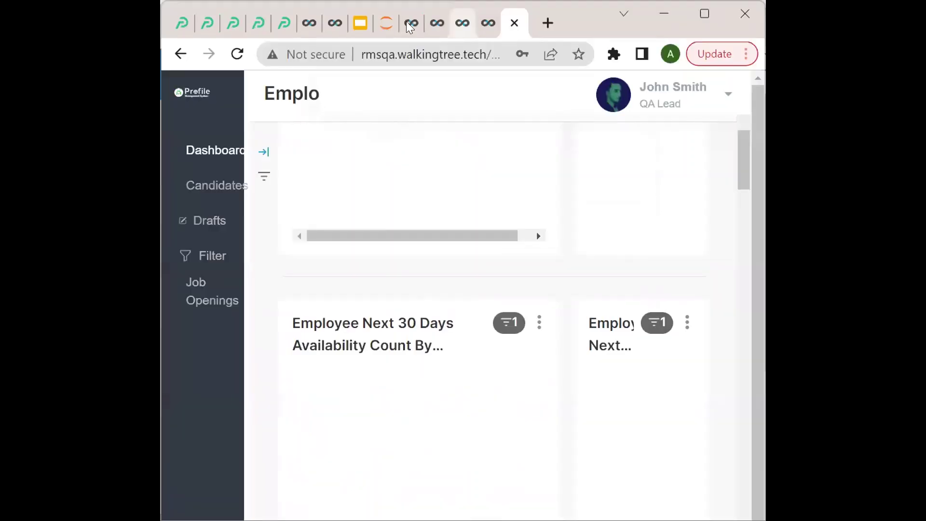
{"action": "left_click", "coordinate": [410, 25]}
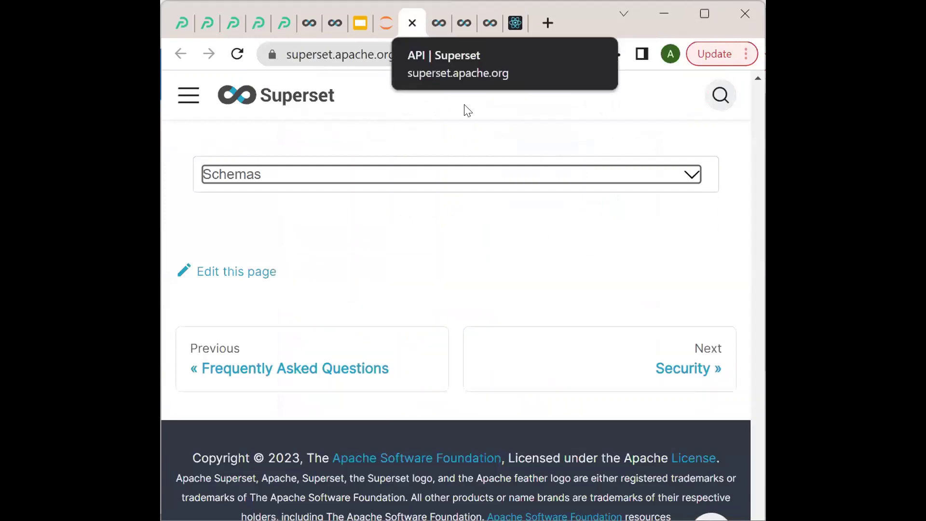
{"action": "left_click", "coordinate": [714, 13]}
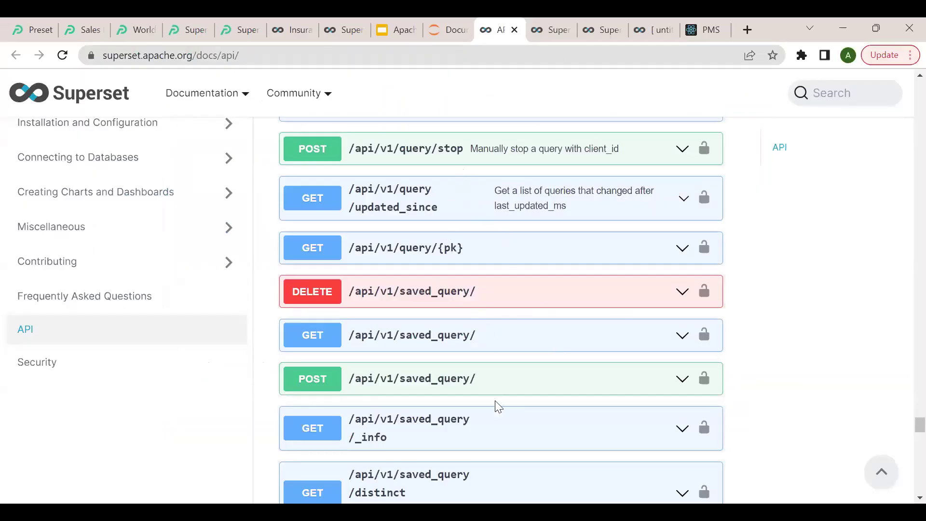
{"action": "scroll", "coordinate": [561, 370], "scroll_direction": "up", "scroll_amount": 8}
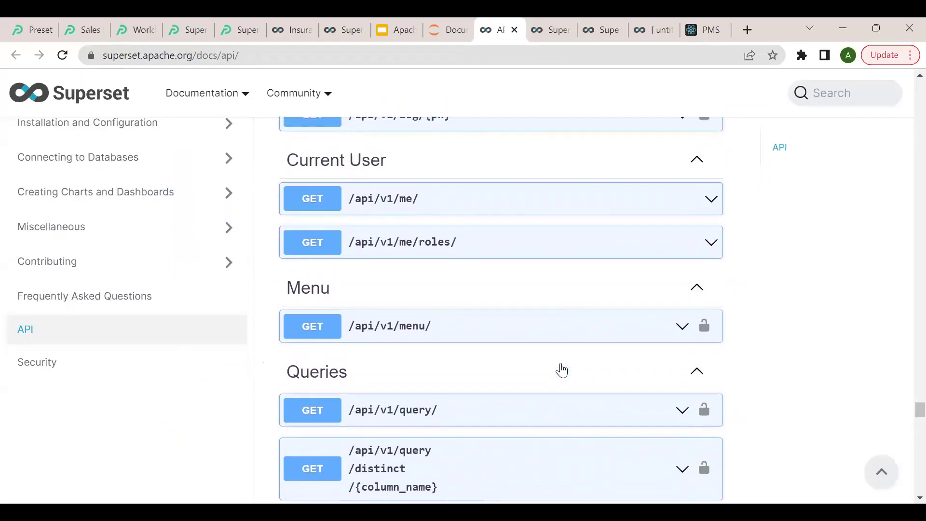
{"action": "scroll", "coordinate": [561, 370], "scroll_direction": "up", "scroll_amount": 2}
{"action": "scroll", "coordinate": [582, 378], "scroll_direction": "up", "scroll_amount": 3}
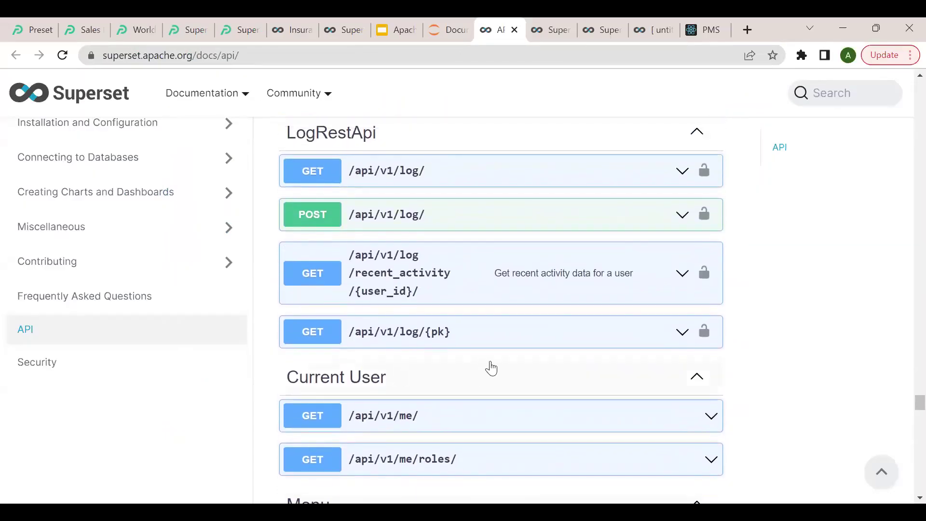
{"action": "scroll", "coordinate": [489, 370], "scroll_direction": "up", "scroll_amount": 12}
{"action": "scroll", "coordinate": [492, 368], "scroll_direction": "up", "scroll_amount": 15}
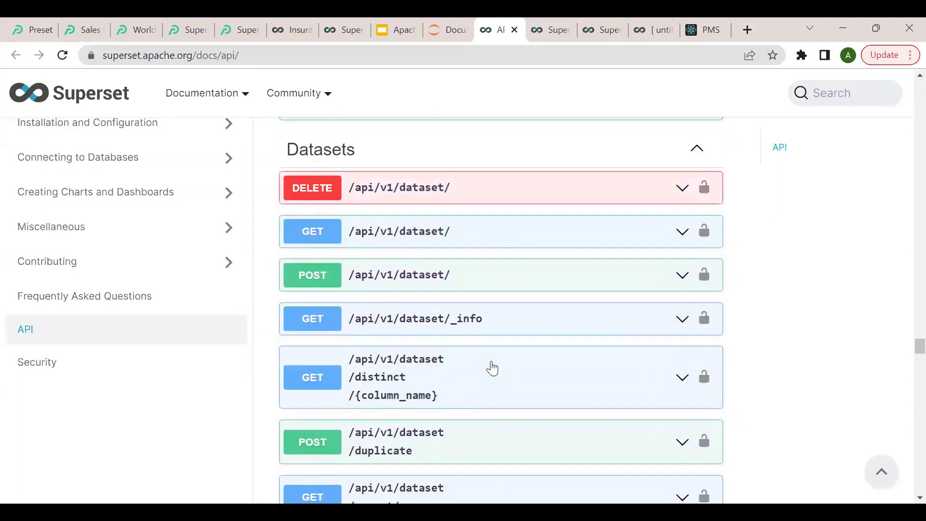
{"action": "scroll", "coordinate": [491, 368], "scroll_direction": "up", "scroll_amount": 12}
{"action": "scroll", "coordinate": [492, 364], "scroll_direction": "up", "scroll_amount": 10}
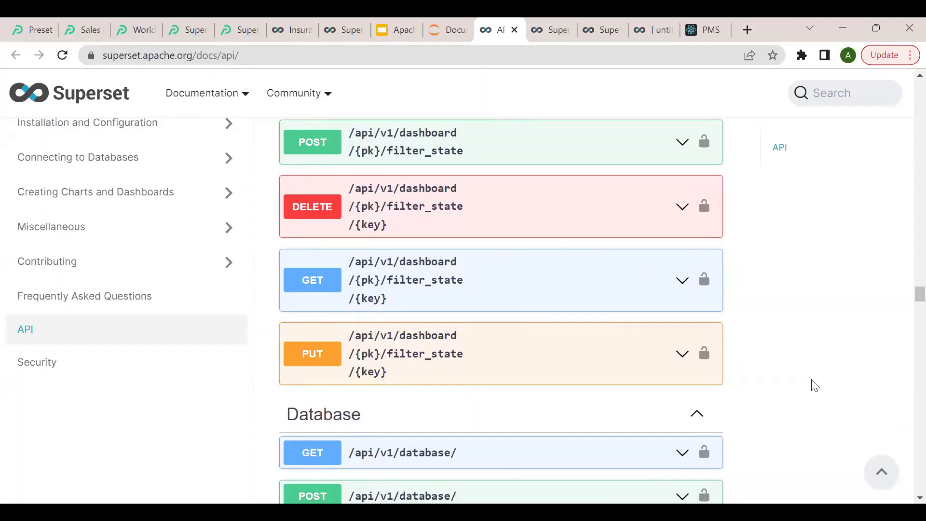
{"action": "scroll", "coordinate": [814, 385], "scroll_direction": "up", "scroll_amount": 4}
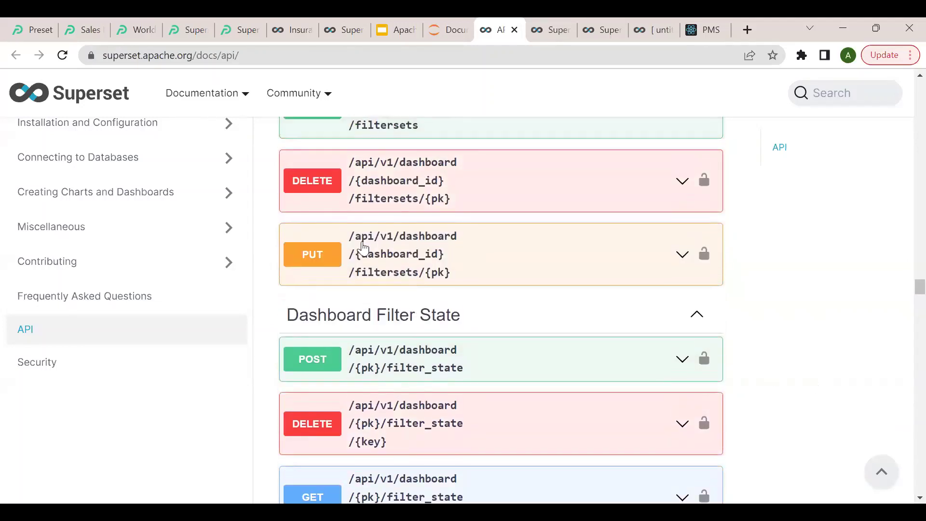
- Switch to the Superset_API_Examples.ipynb notebook in JupyterLab and look through its imports, base URL and API authentication cells
{"action": "left_click", "coordinate": [870, 24]}
{"action": "left_click", "coordinate": [381, 22]}
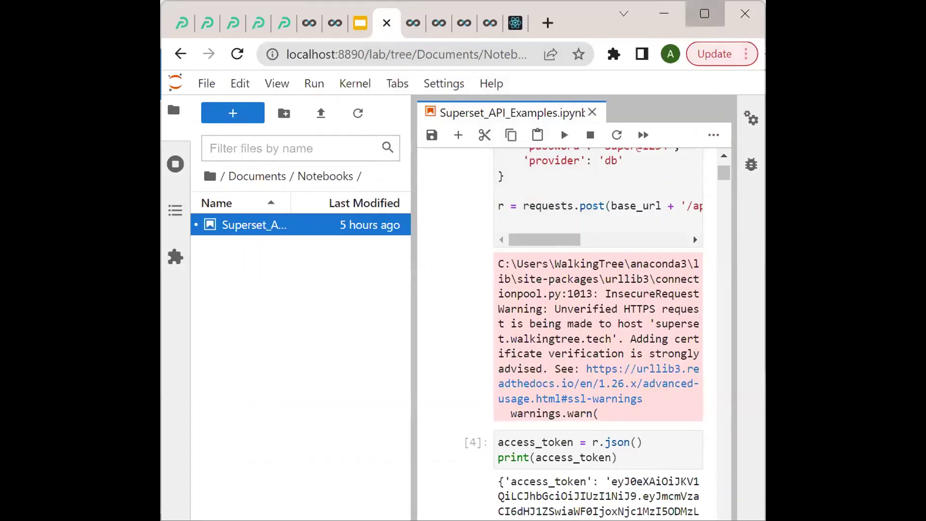
{"action": "left_click", "coordinate": [705, 15]}
{"action": "scroll", "coordinate": [579, 270], "scroll_direction": "up", "scroll_amount": 3}
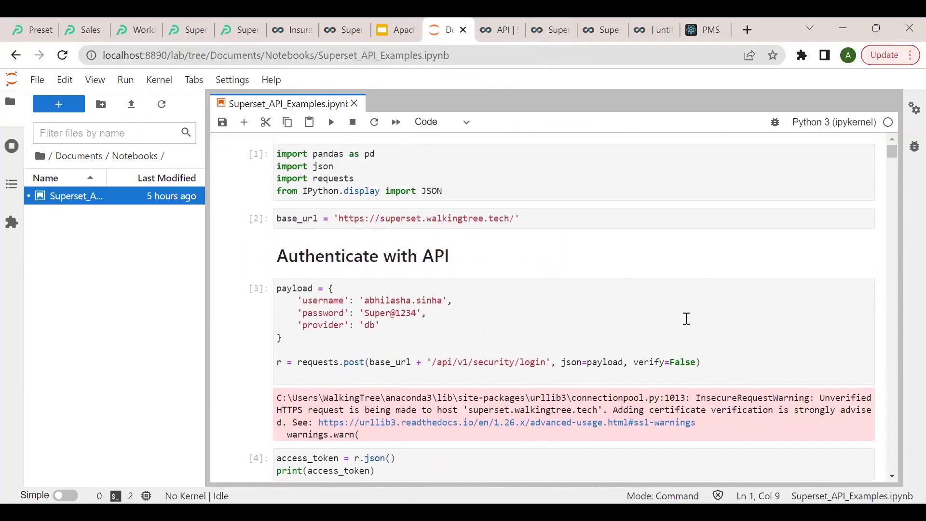
{"action": "scroll", "coordinate": [686, 318], "scroll_direction": "down", "scroll_amount": 3}
{"action": "scroll", "coordinate": [686, 318], "scroll_direction": "down", "scroll_amount": 3}
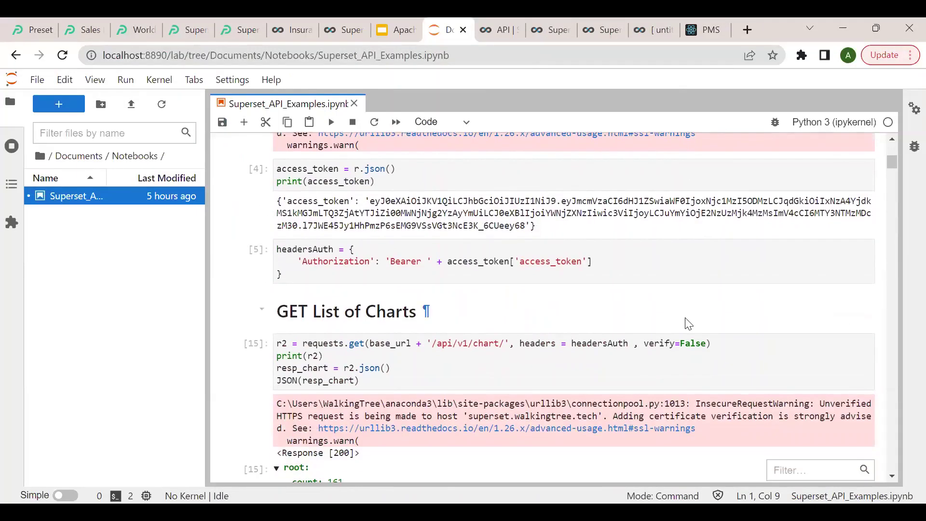
{"action": "scroll", "coordinate": [563, 281], "scroll_direction": "up", "scroll_amount": 3}
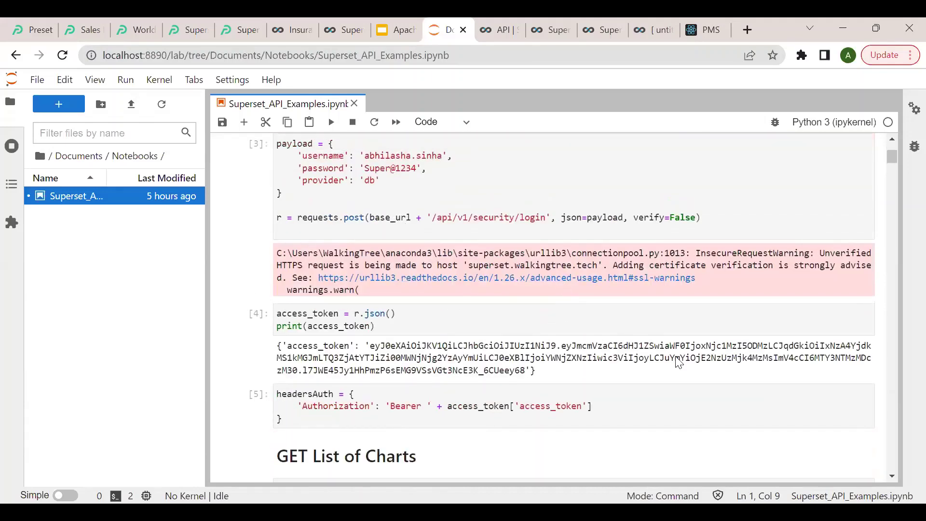
- Examine the login payload in the authentication request, the access token output and the authorization header in the notebook
{"action": "scroll", "coordinate": [678, 361], "scroll_direction": "down", "scroll_amount": 4}
{"action": "scroll", "coordinate": [676, 357], "scroll_direction": "up", "scroll_amount": 5}
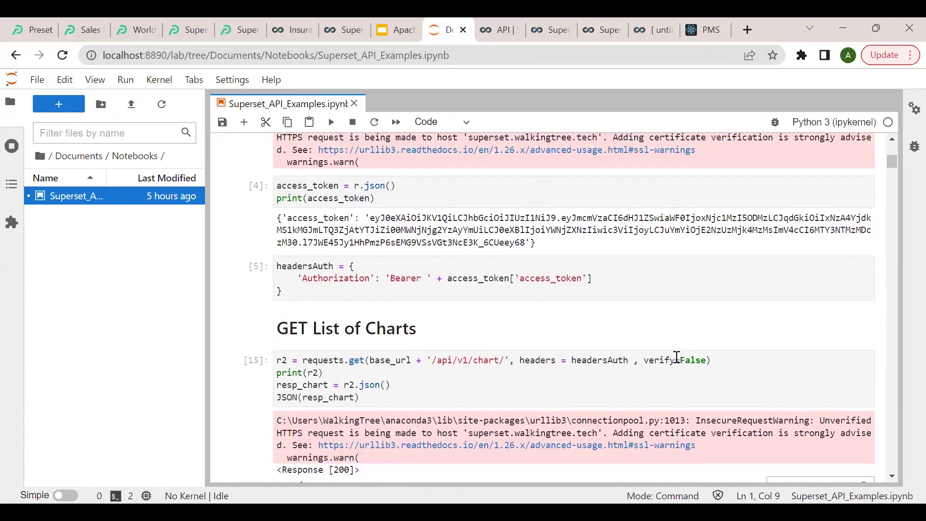
{"action": "scroll", "coordinate": [318, 267], "scroll_direction": "up", "scroll_amount": 1}
{"action": "left_click_drag", "start_coordinate": [343, 228], "coordinate": [282, 265]}
{"action": "scroll", "coordinate": [627, 376], "scroll_direction": "down", "scroll_amount": 4}
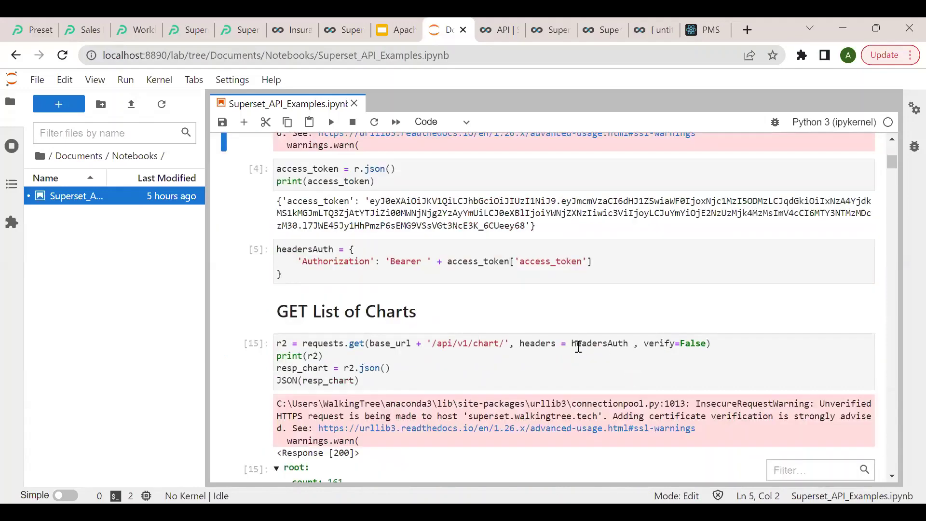
{"action": "left_click", "coordinate": [363, 211]}
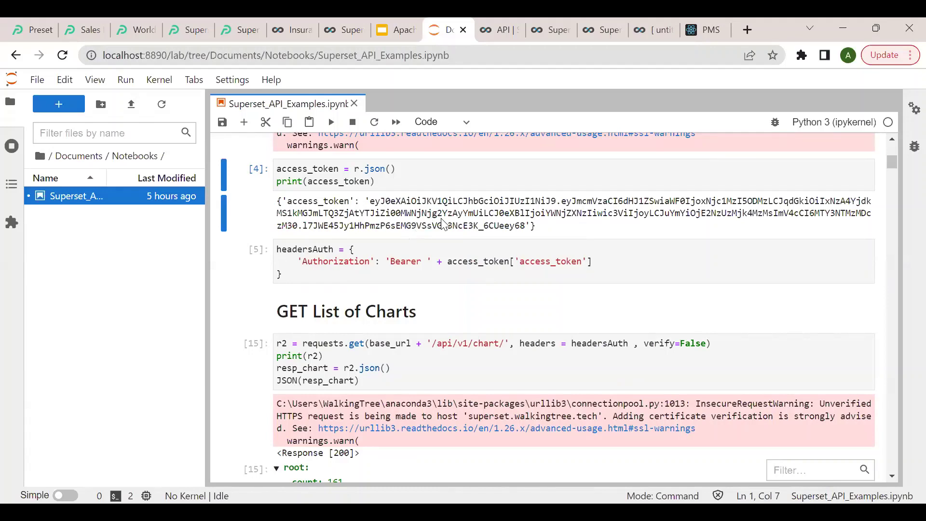
- In the GET List of Charts output, collapse ids, label_columns, list_columns and order_columns, and expand the result list
{"action": "left_click", "coordinate": [384, 357]}
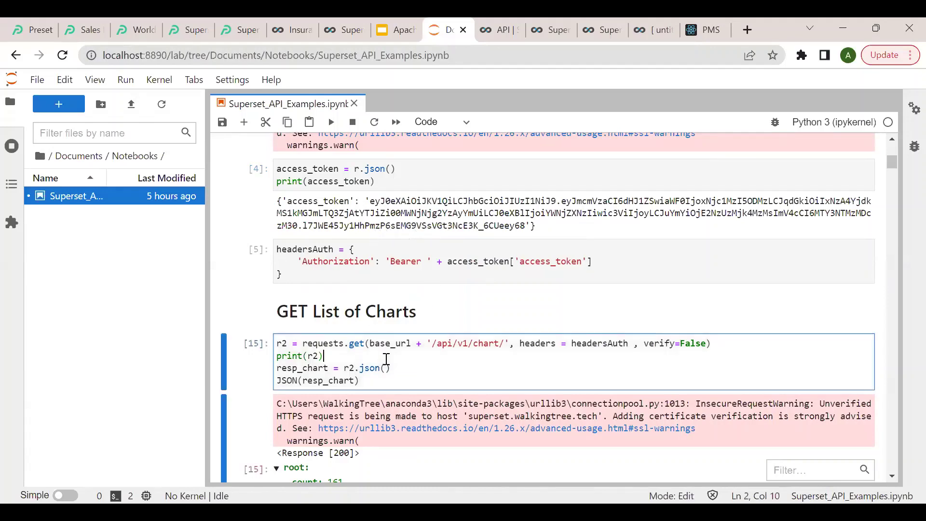
{"action": "scroll", "coordinate": [540, 348], "scroll_direction": "down", "scroll_amount": 6}
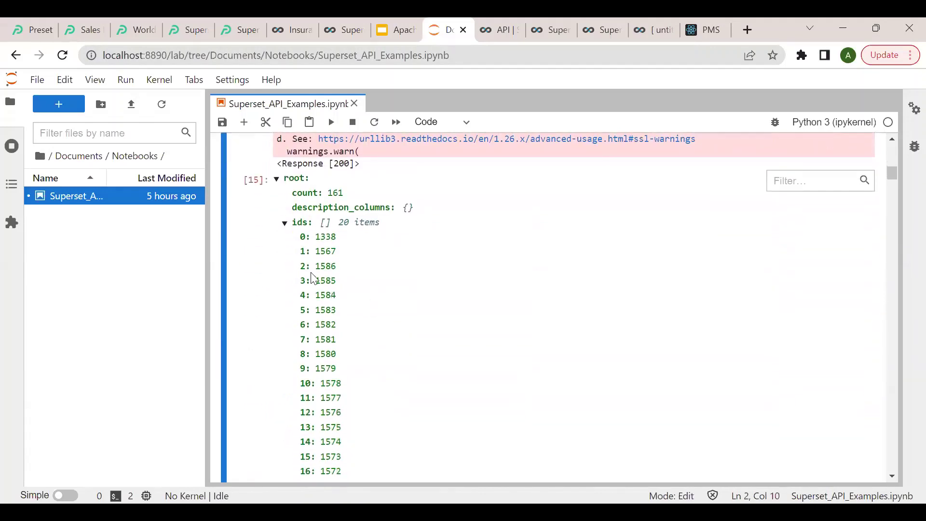
{"action": "left_click", "coordinate": [284, 223]}
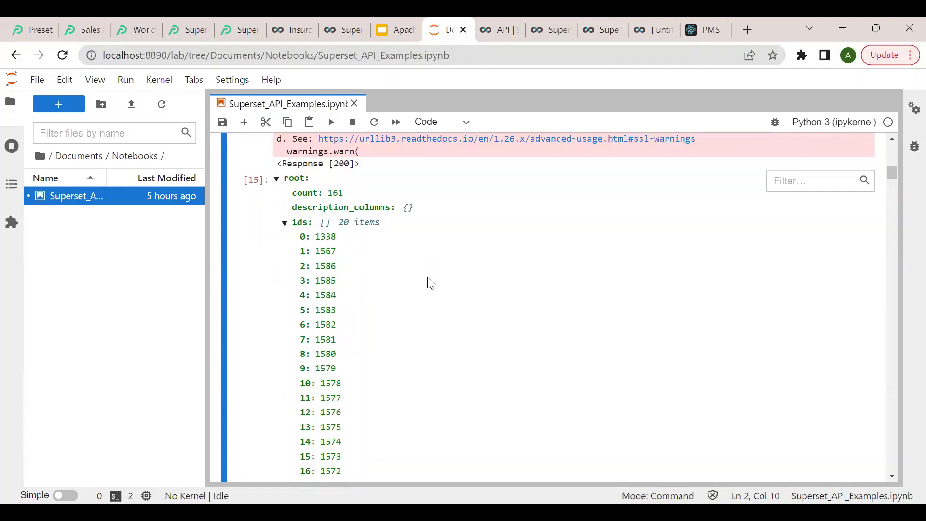
{"action": "left_click", "coordinate": [284, 237]}
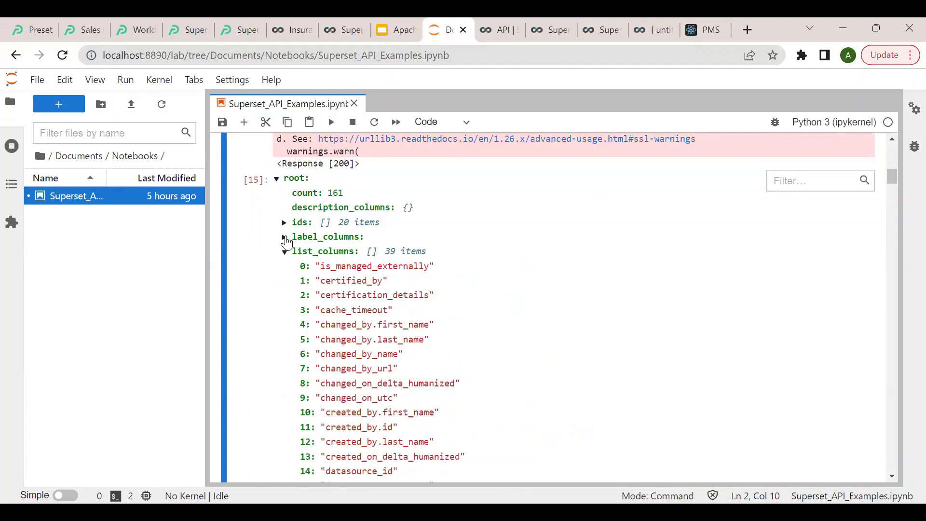
{"action": "left_click", "coordinate": [285, 251]}
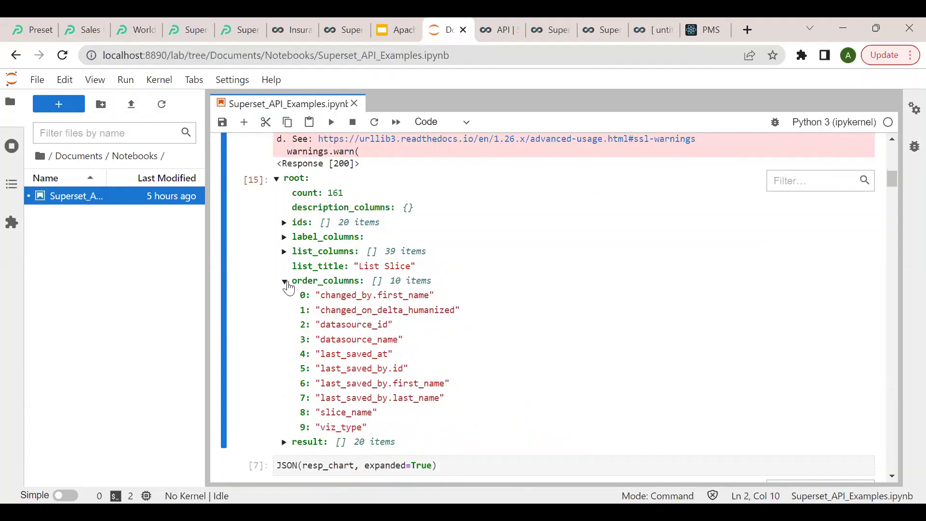
{"action": "left_click", "coordinate": [285, 280]}
{"action": "left_click", "coordinate": [285, 296]}
{"action": "scroll", "coordinate": [550, 361], "scroll_direction": "down", "scroll_amount": 3}
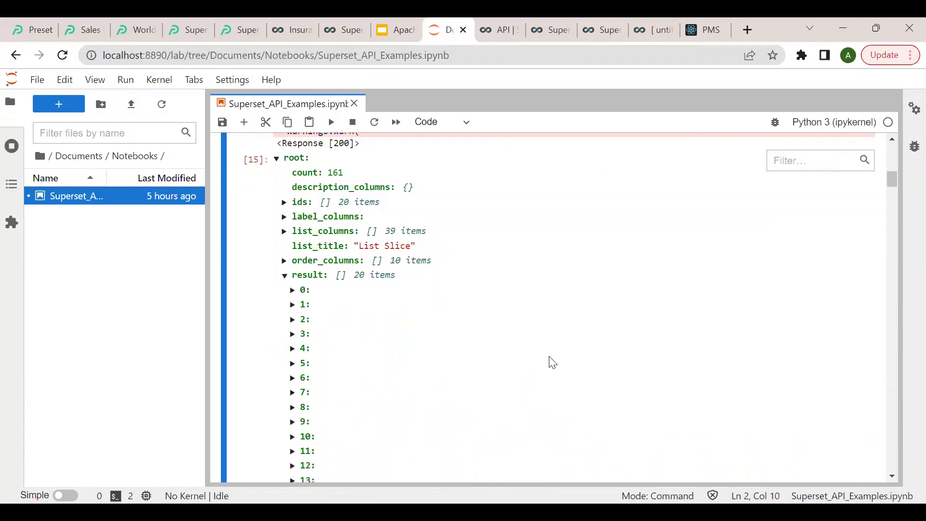
- Expand chart entry 1 in the result list, examine its datasource, params and slice_name fields, and collapse the entry again
{"action": "left_click", "coordinate": [293, 253]}
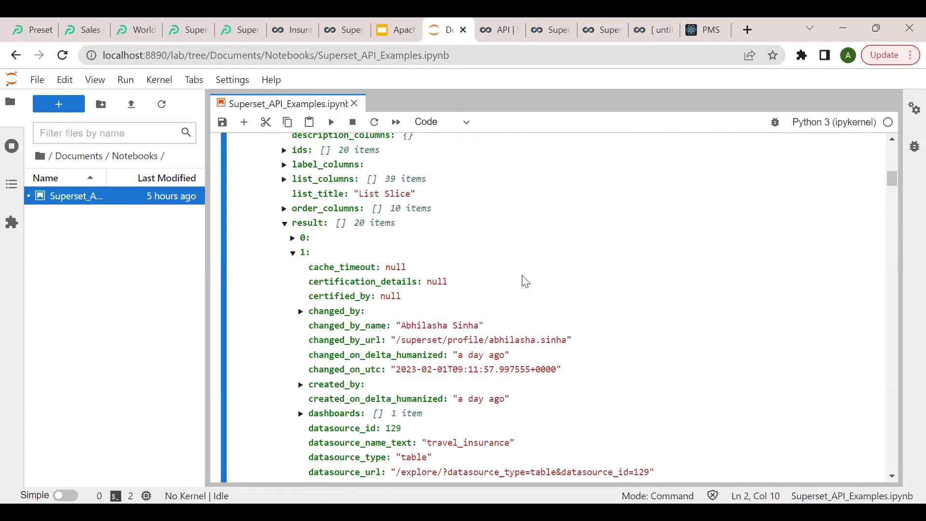
{"action": "scroll", "coordinate": [661, 331], "scroll_direction": "down", "scroll_amount": 3}
{"action": "scroll", "coordinate": [664, 332], "scroll_direction": "down", "scroll_amount": 3}
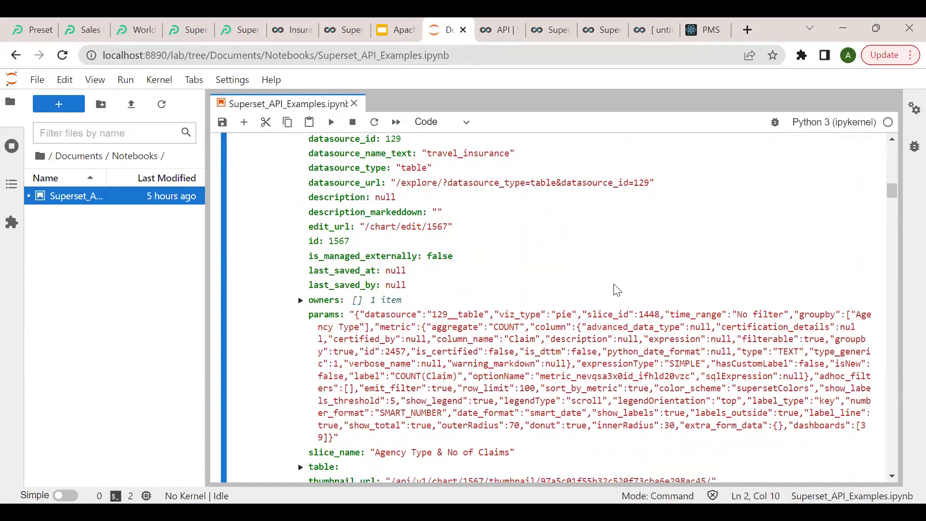
{"action": "scroll", "coordinate": [615, 289], "scroll_direction": "down", "scroll_amount": 7}
{"action": "scroll", "coordinate": [617, 290], "scroll_direction": "up", "scroll_amount": 3}
{"action": "scroll", "coordinate": [617, 289], "scroll_direction": "up", "scroll_amount": 13}
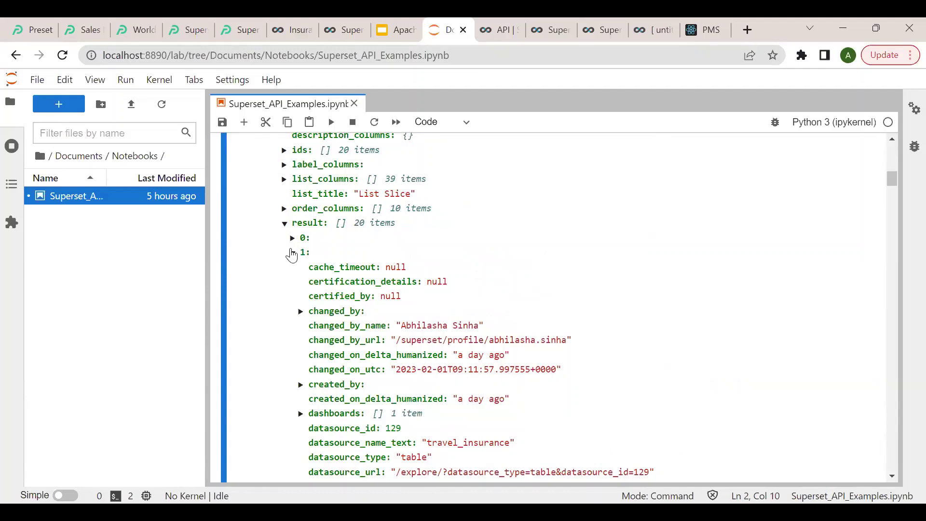
{"action": "left_click", "coordinate": [293, 252]}
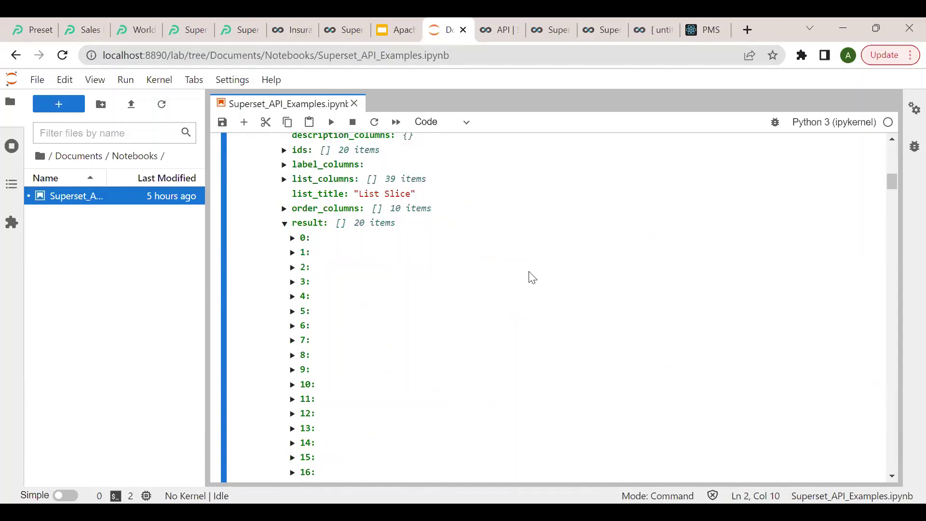
{"action": "scroll", "coordinate": [532, 278], "scroll_direction": "down", "scroll_amount": 5}
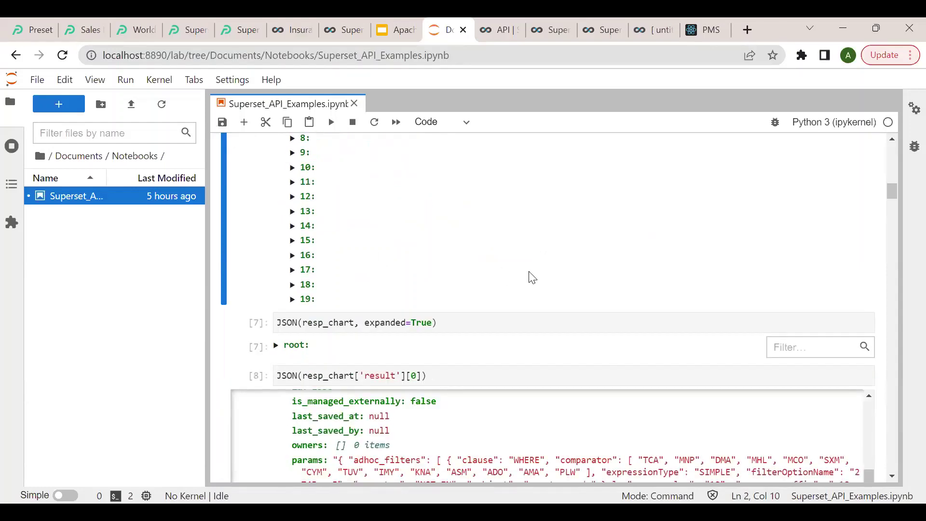